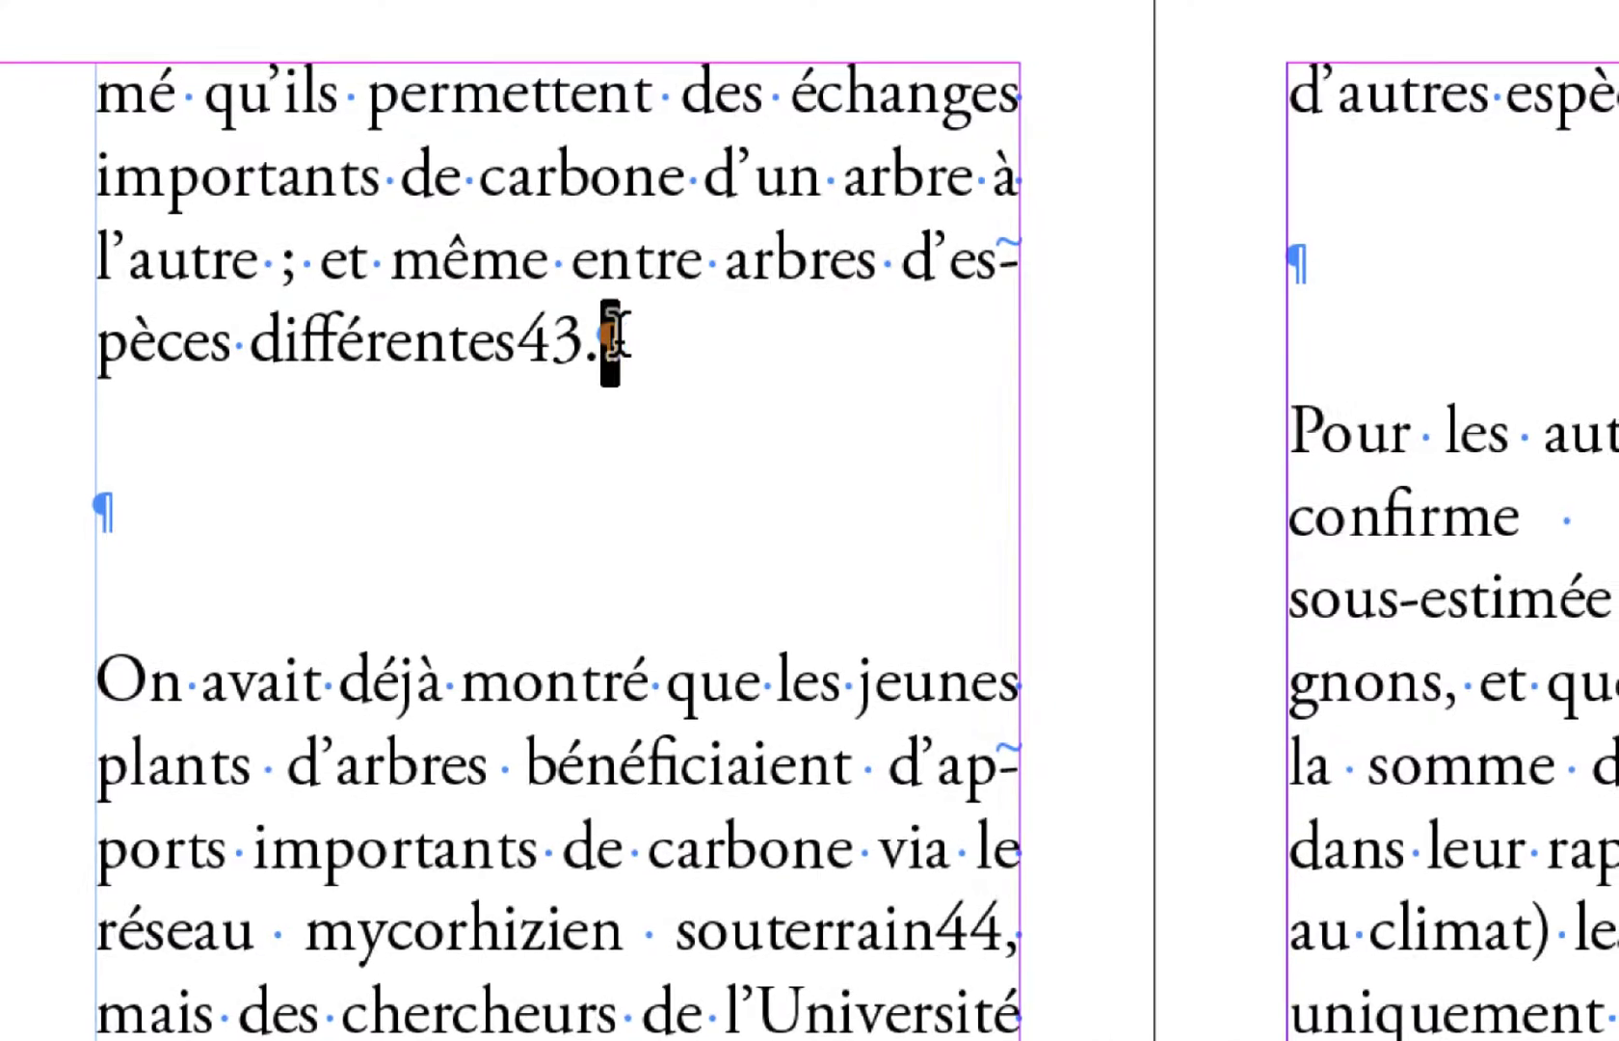
- Examine the consecutive paragraph marks after "différentes43." and the empty paragraphs on the neighbouring spread
left_click_drag(97, 513, 139, 514)
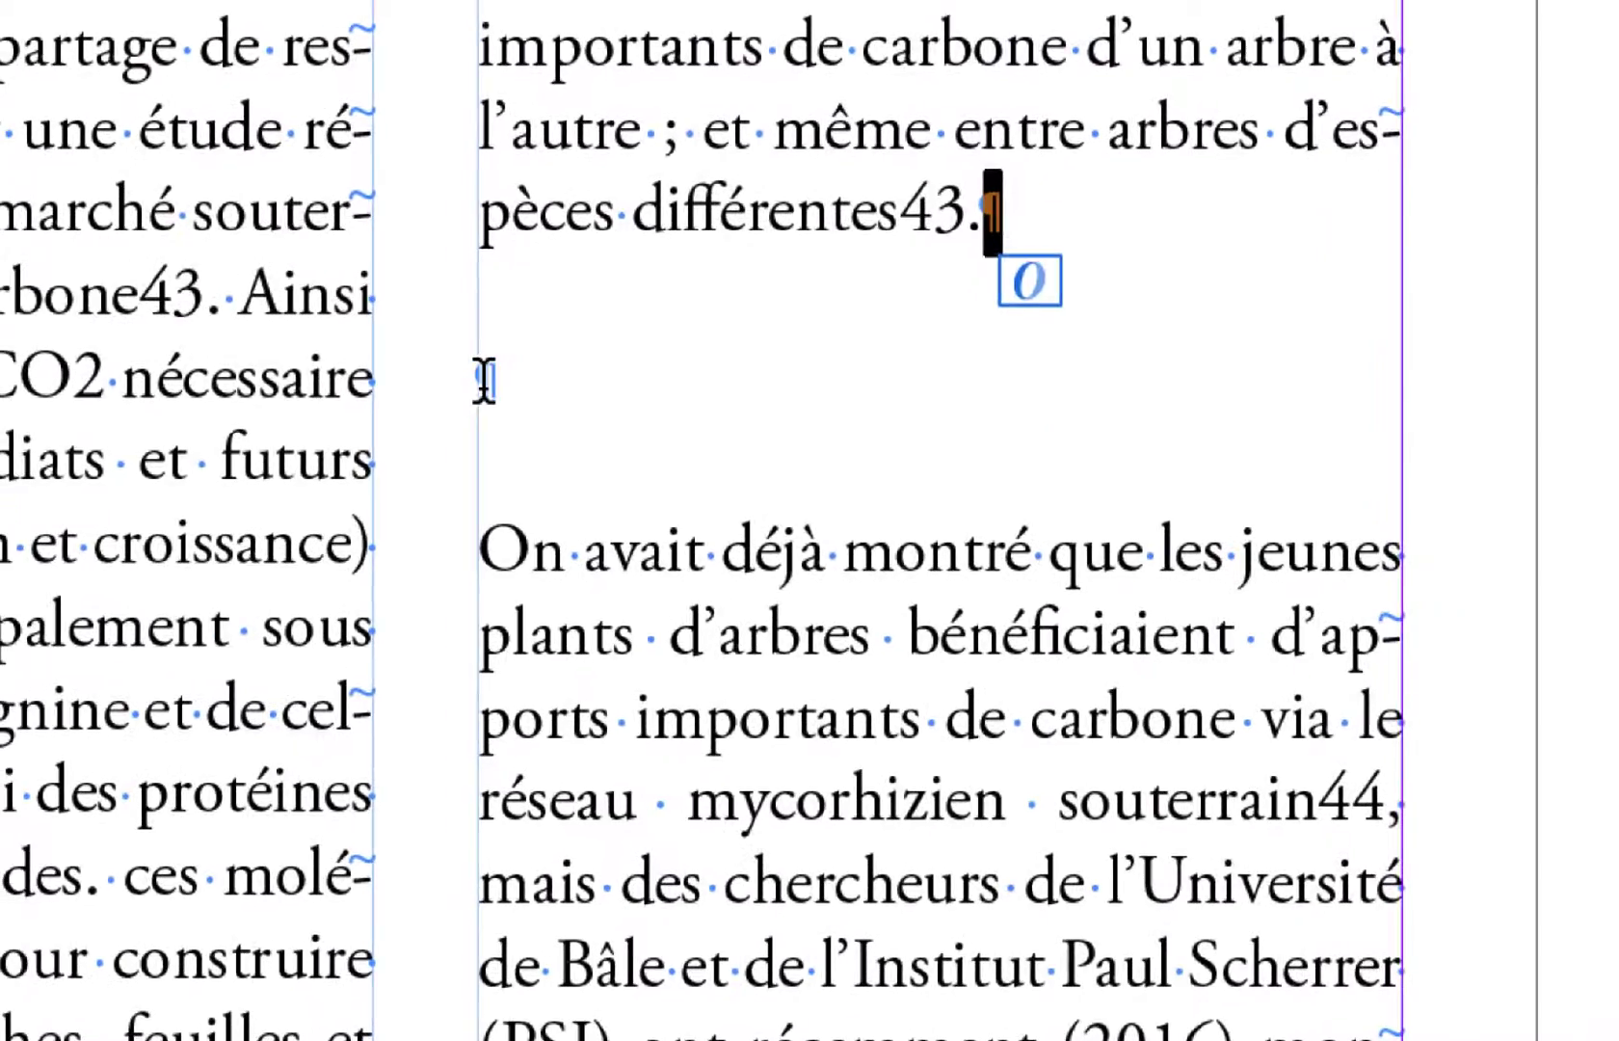
left_click_drag(106, 515, 119, 515)
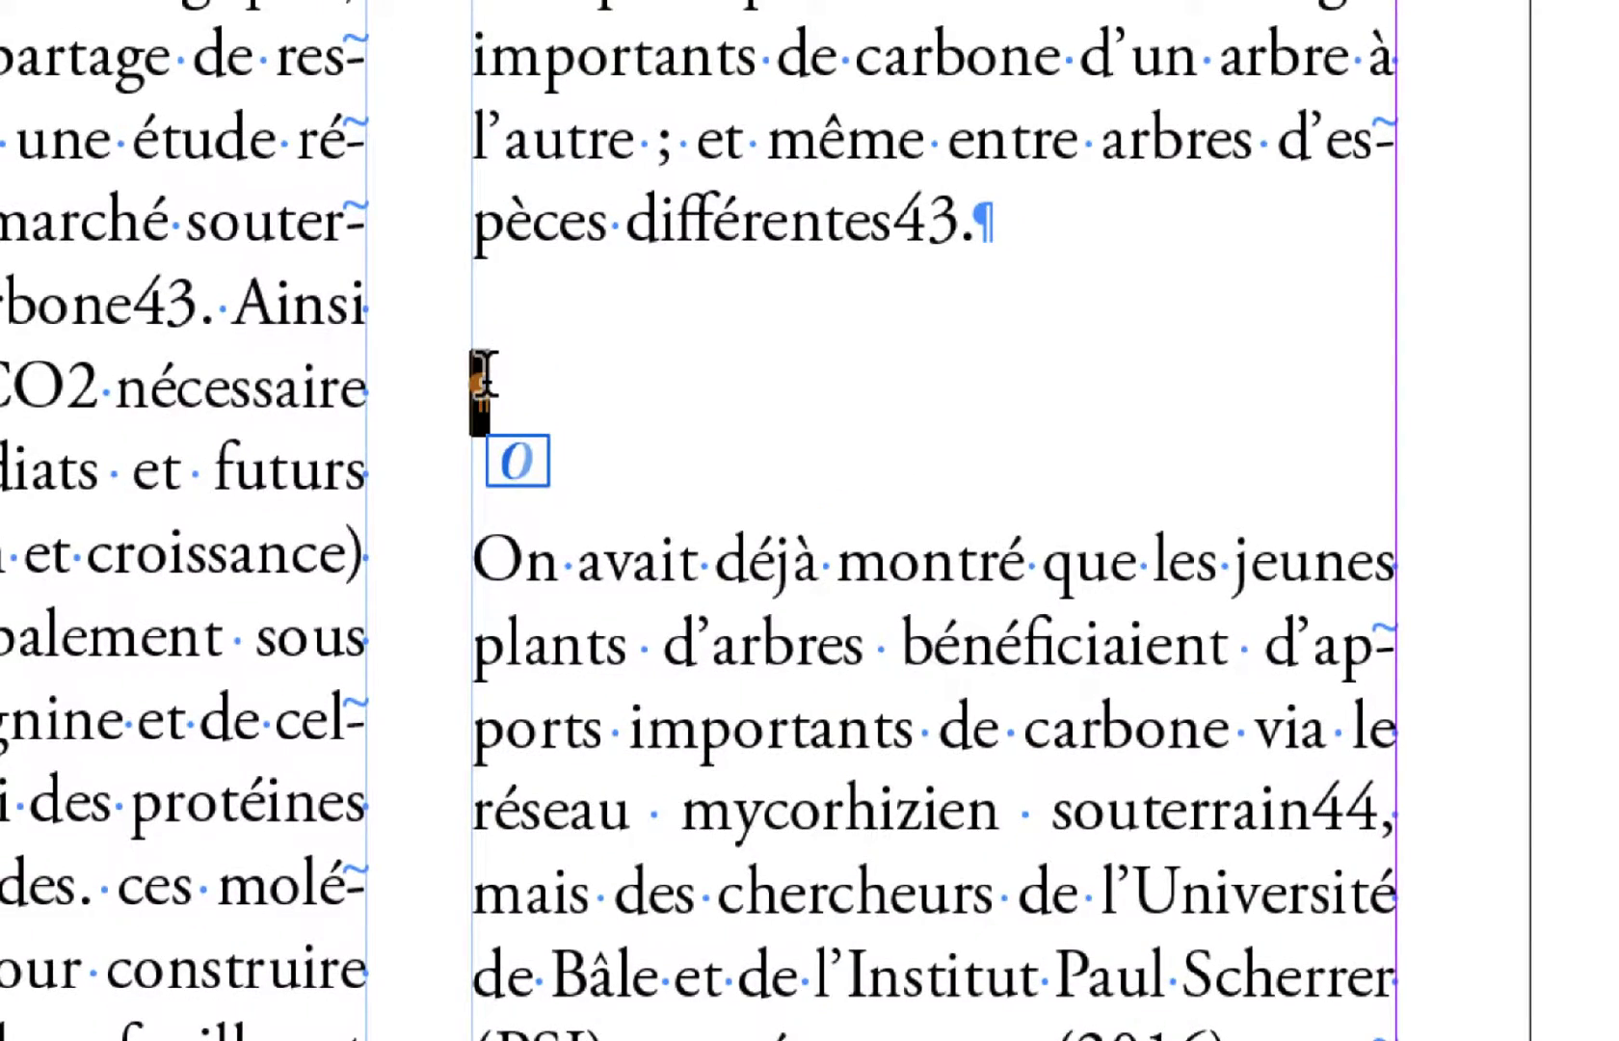
left_click(485, 381)
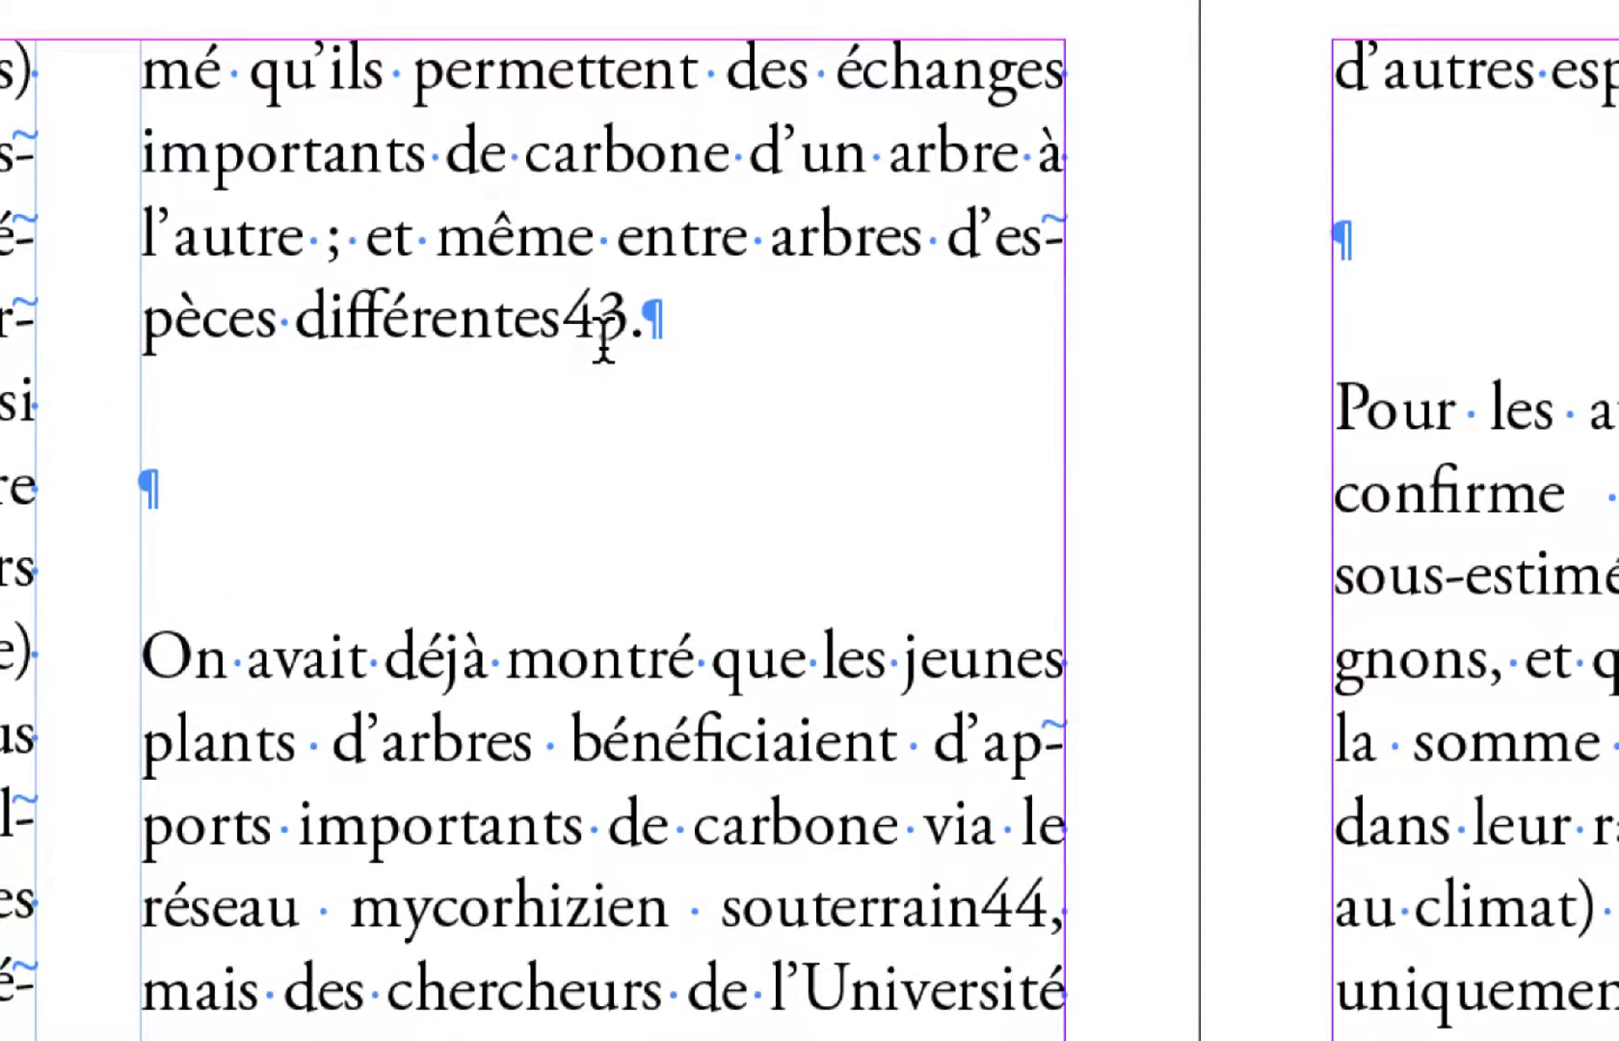
left_click_drag(644, 325, 153, 476)
double_click(146, 485)
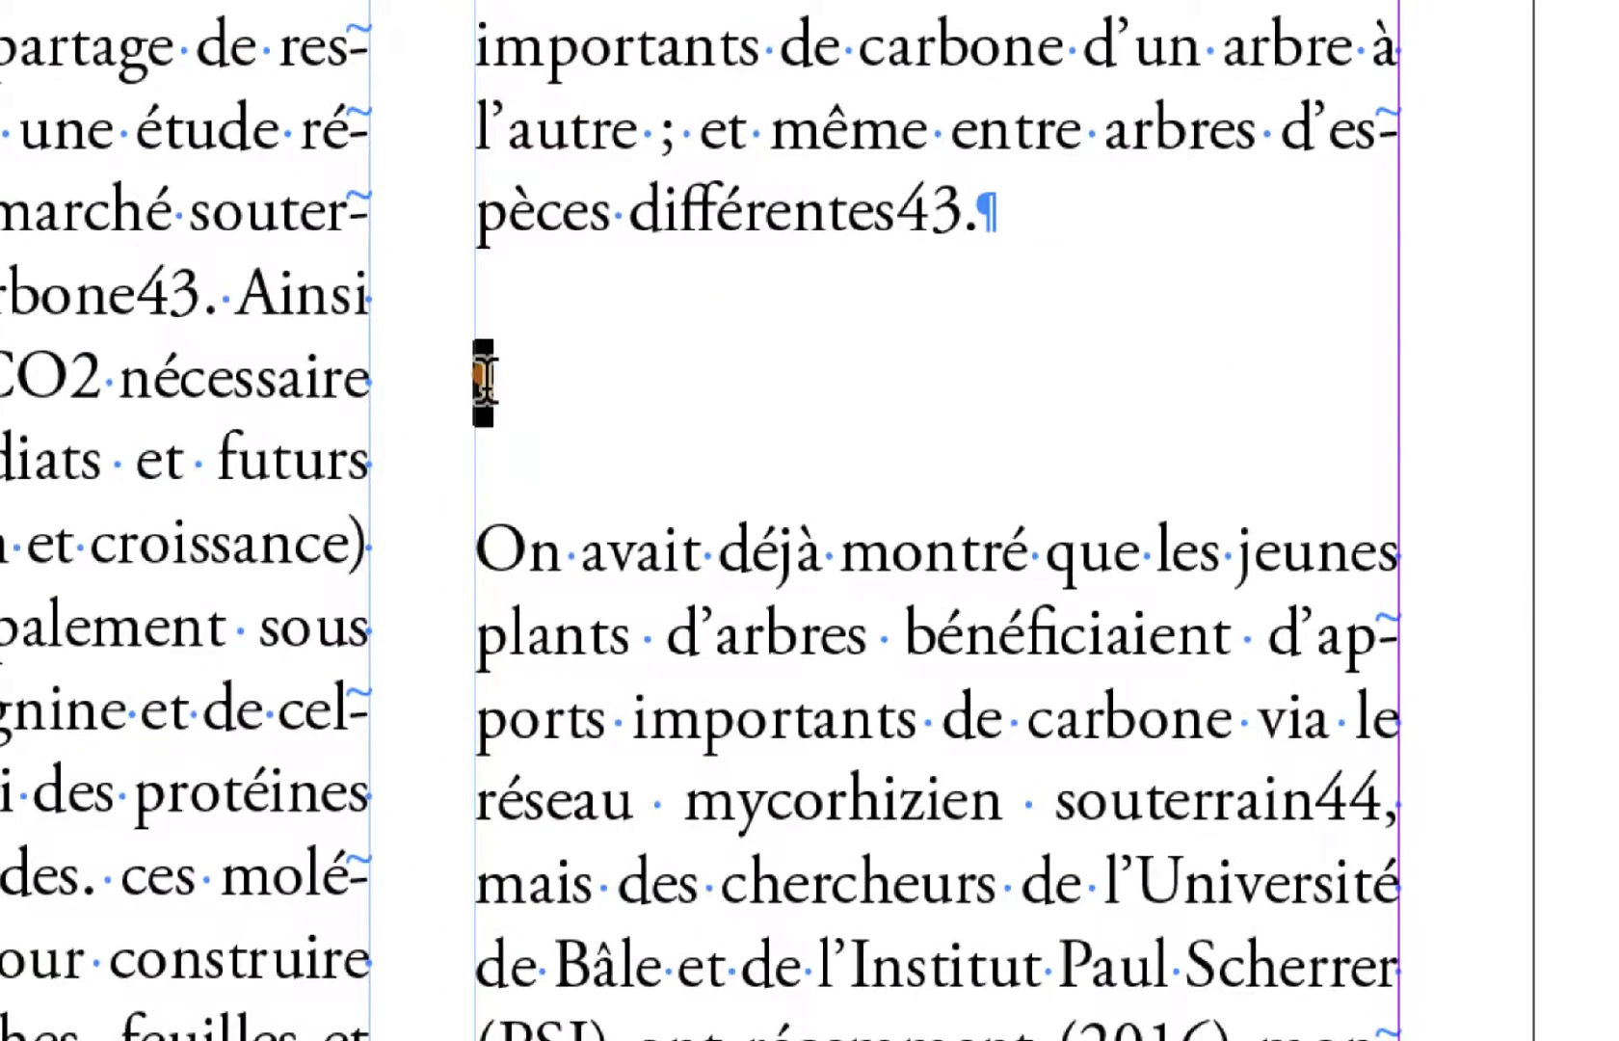
key("Left")
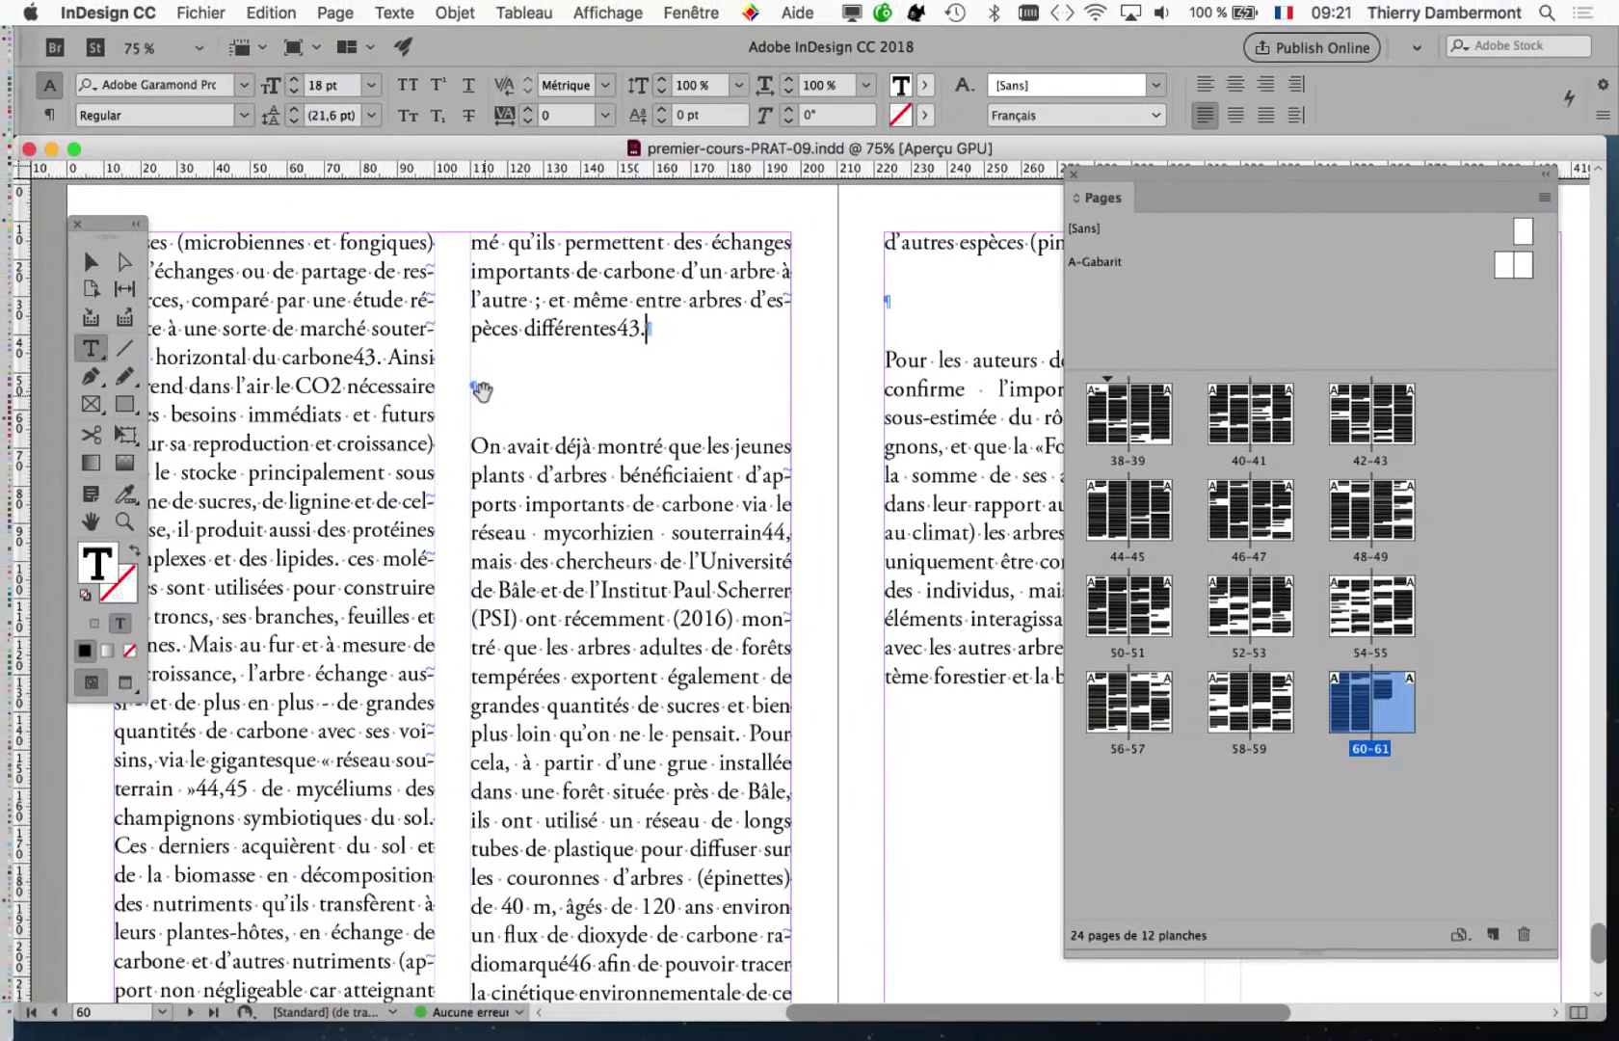
key("super+minus")
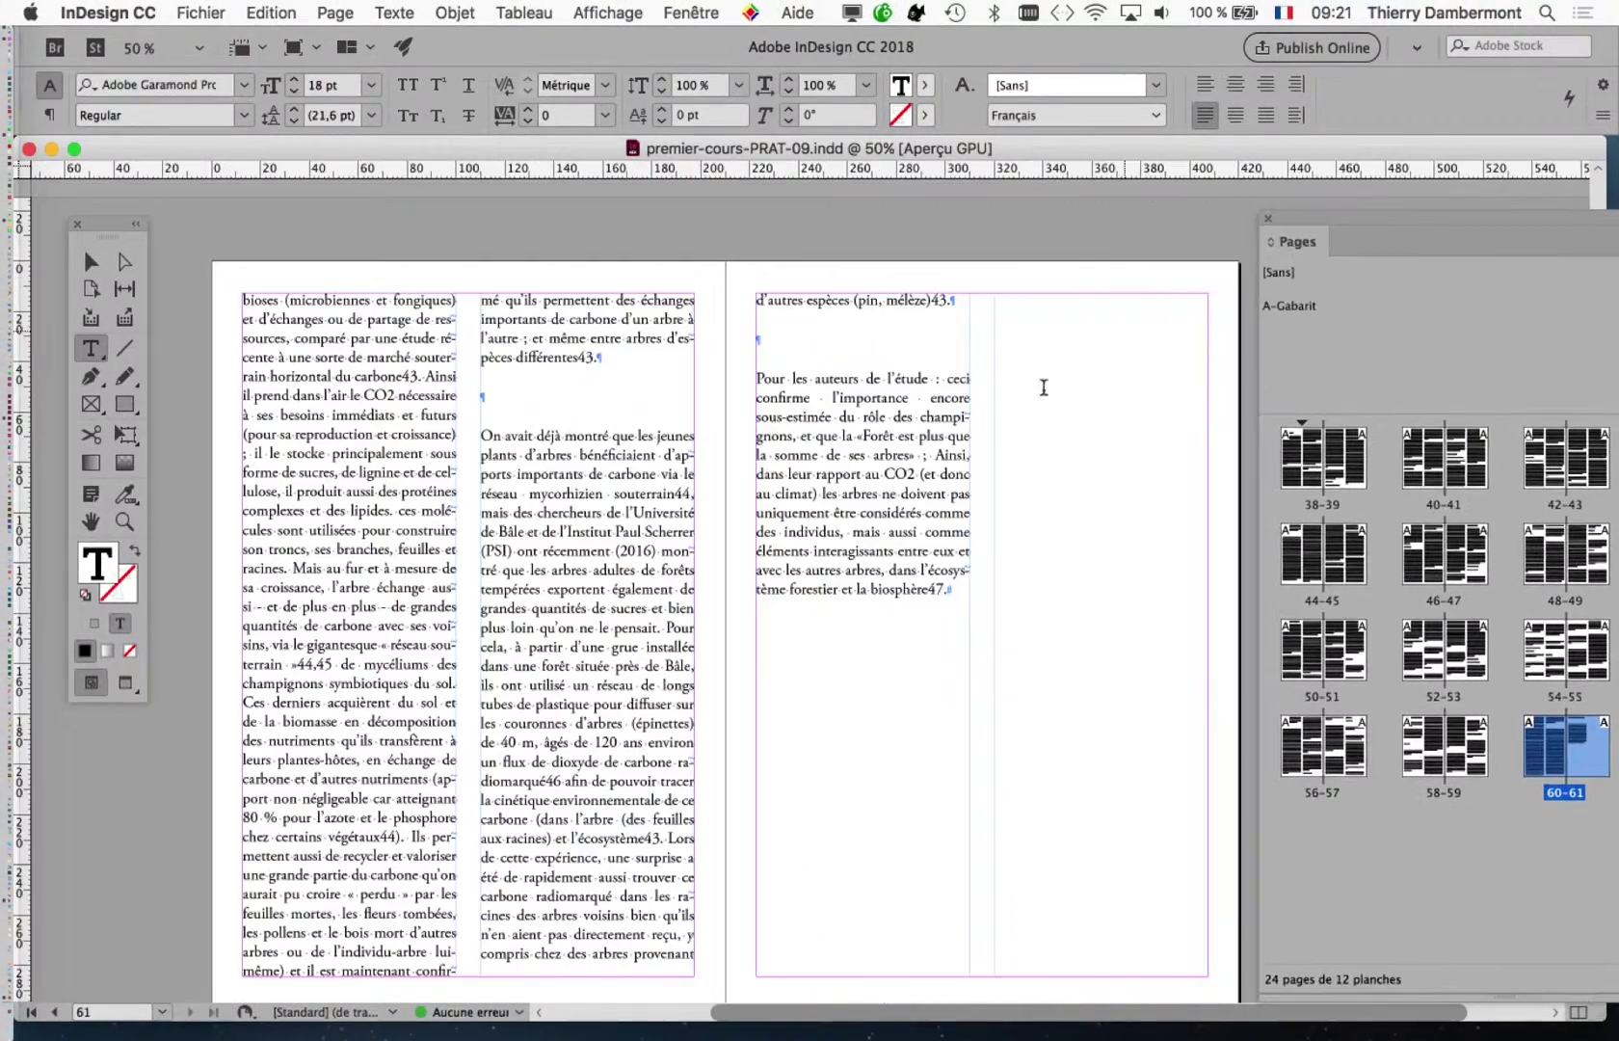
scroll(598, 597, "up", 10)
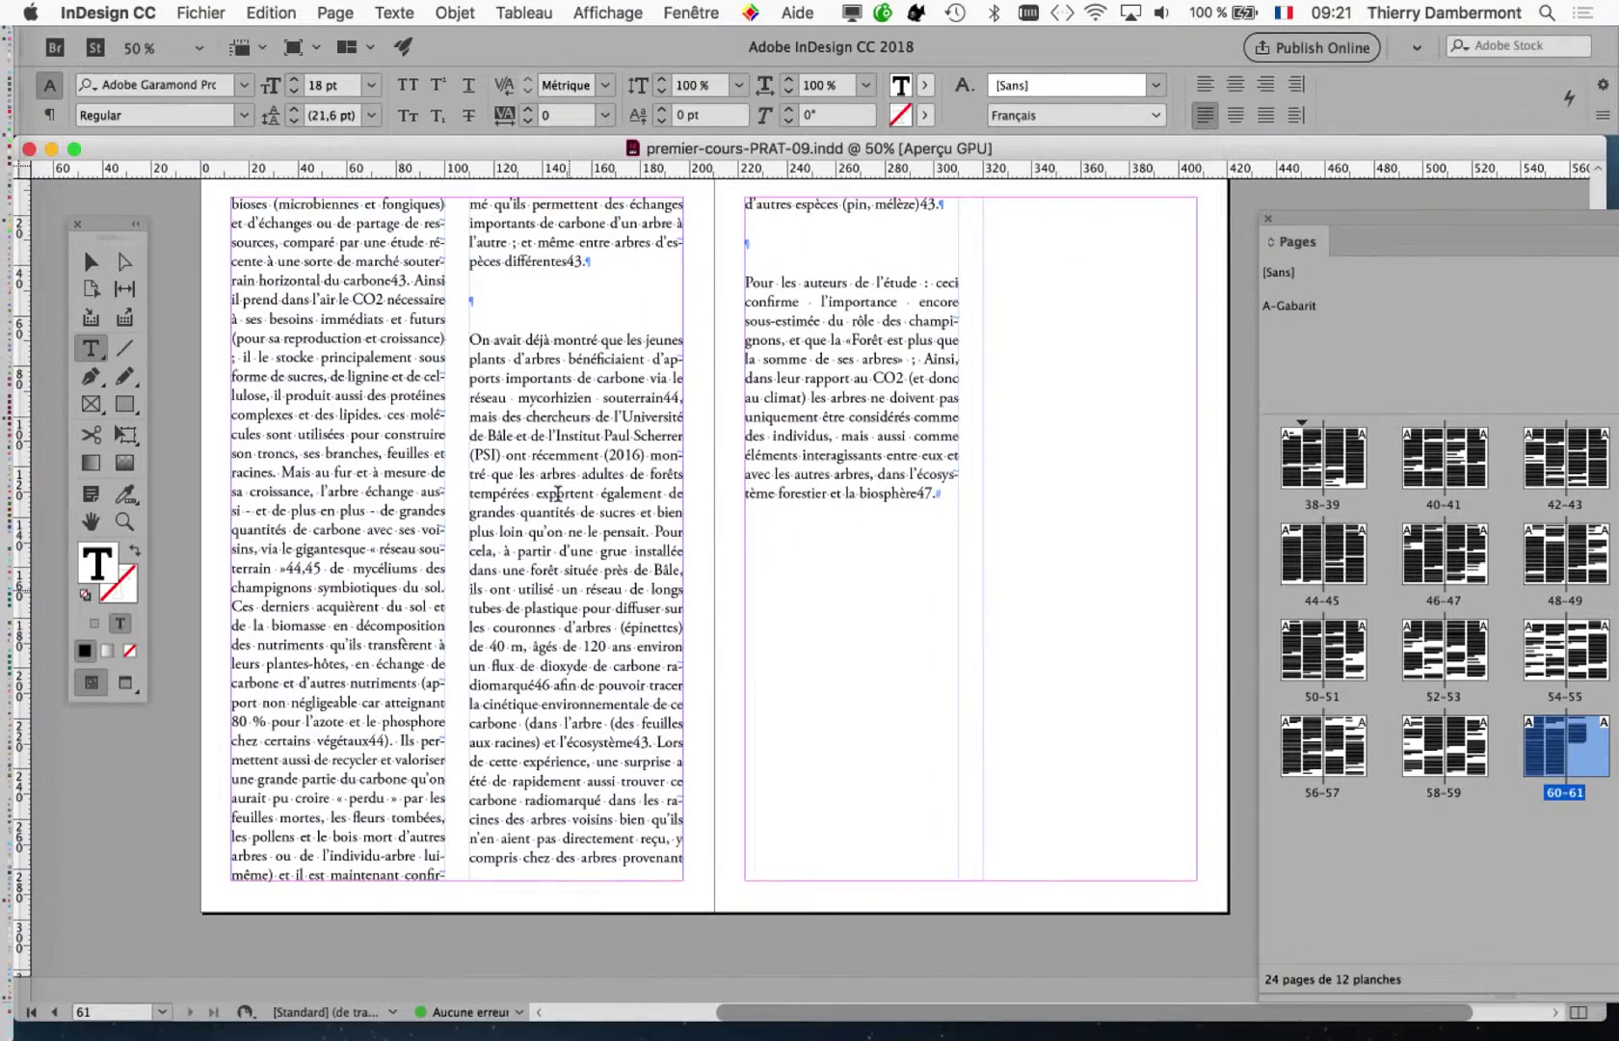
scroll(557, 499, "up", 5)
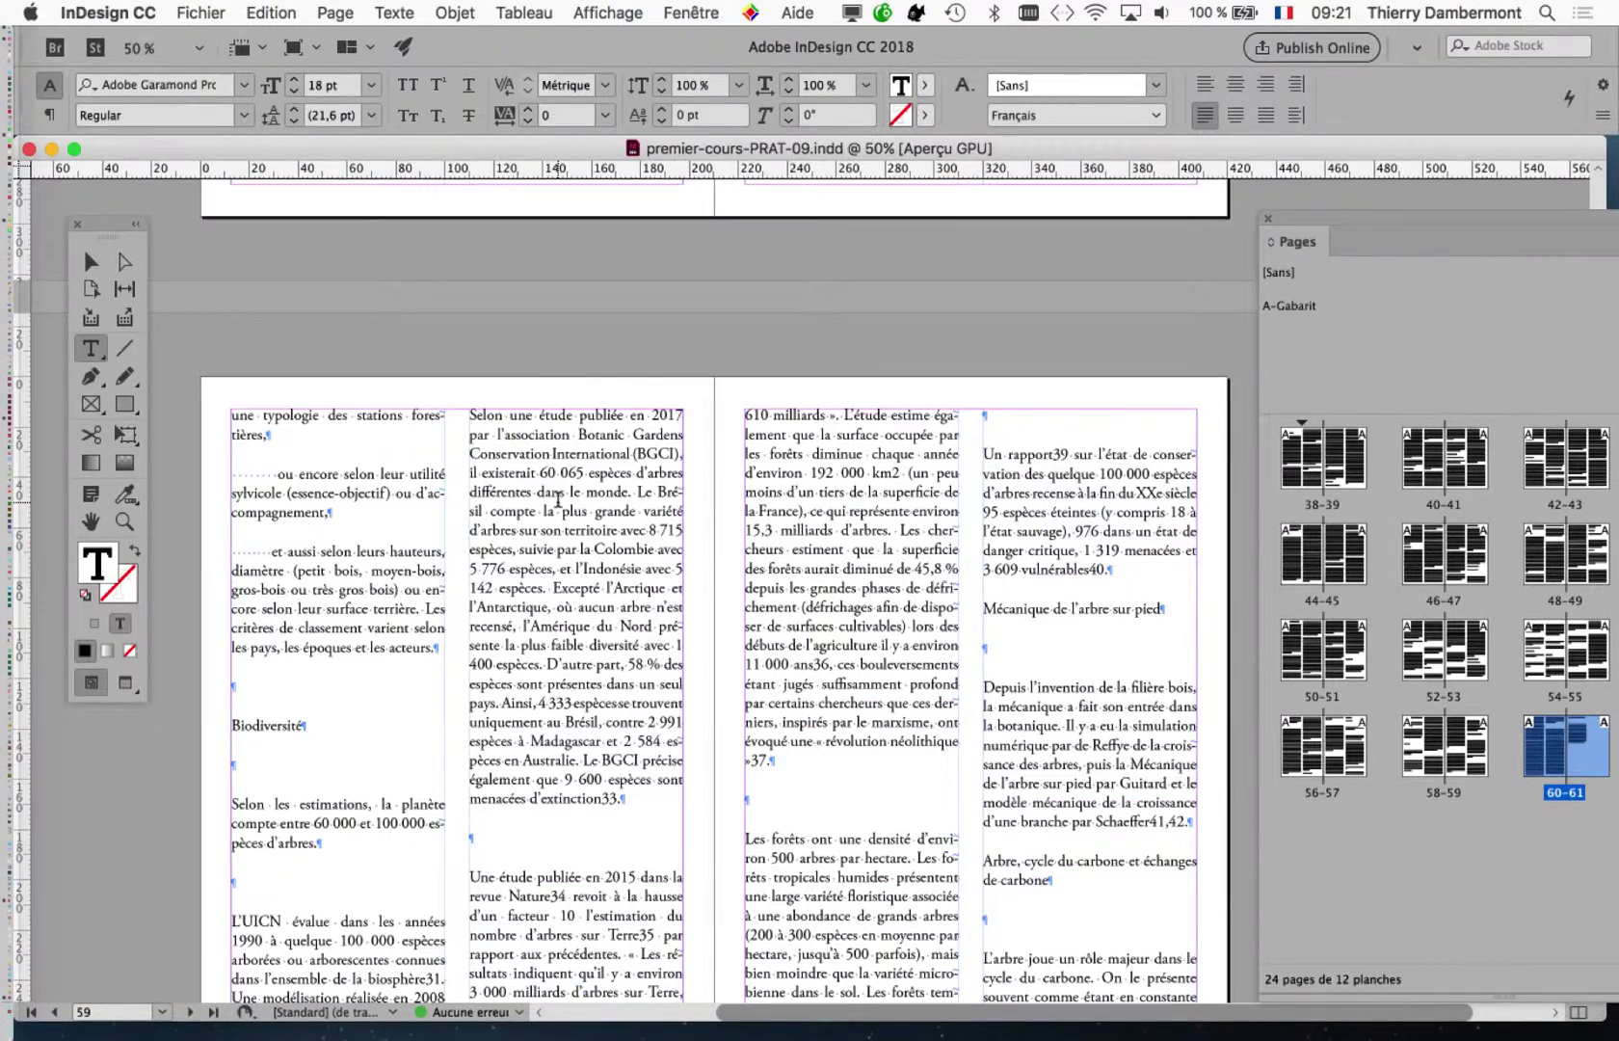
scroll(557, 500, "down", 3)
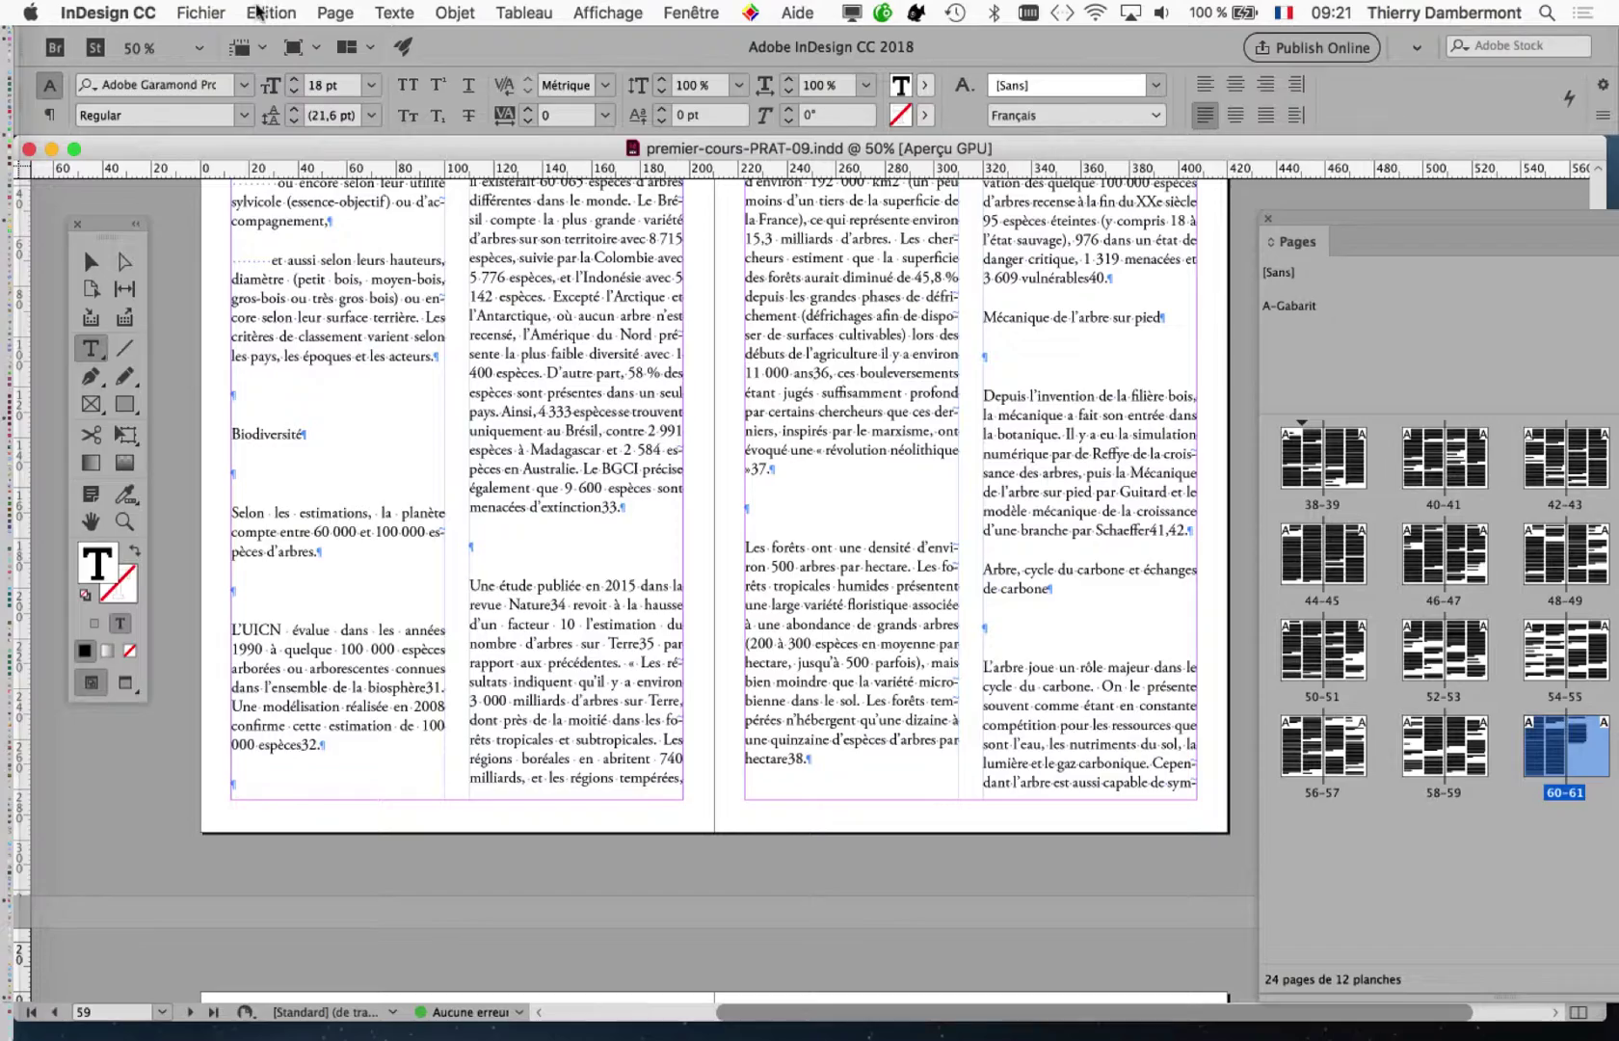
- Start a Find/Change (Rechercher/Remplacer) and set its search scope to Document
left_click(260, 13)
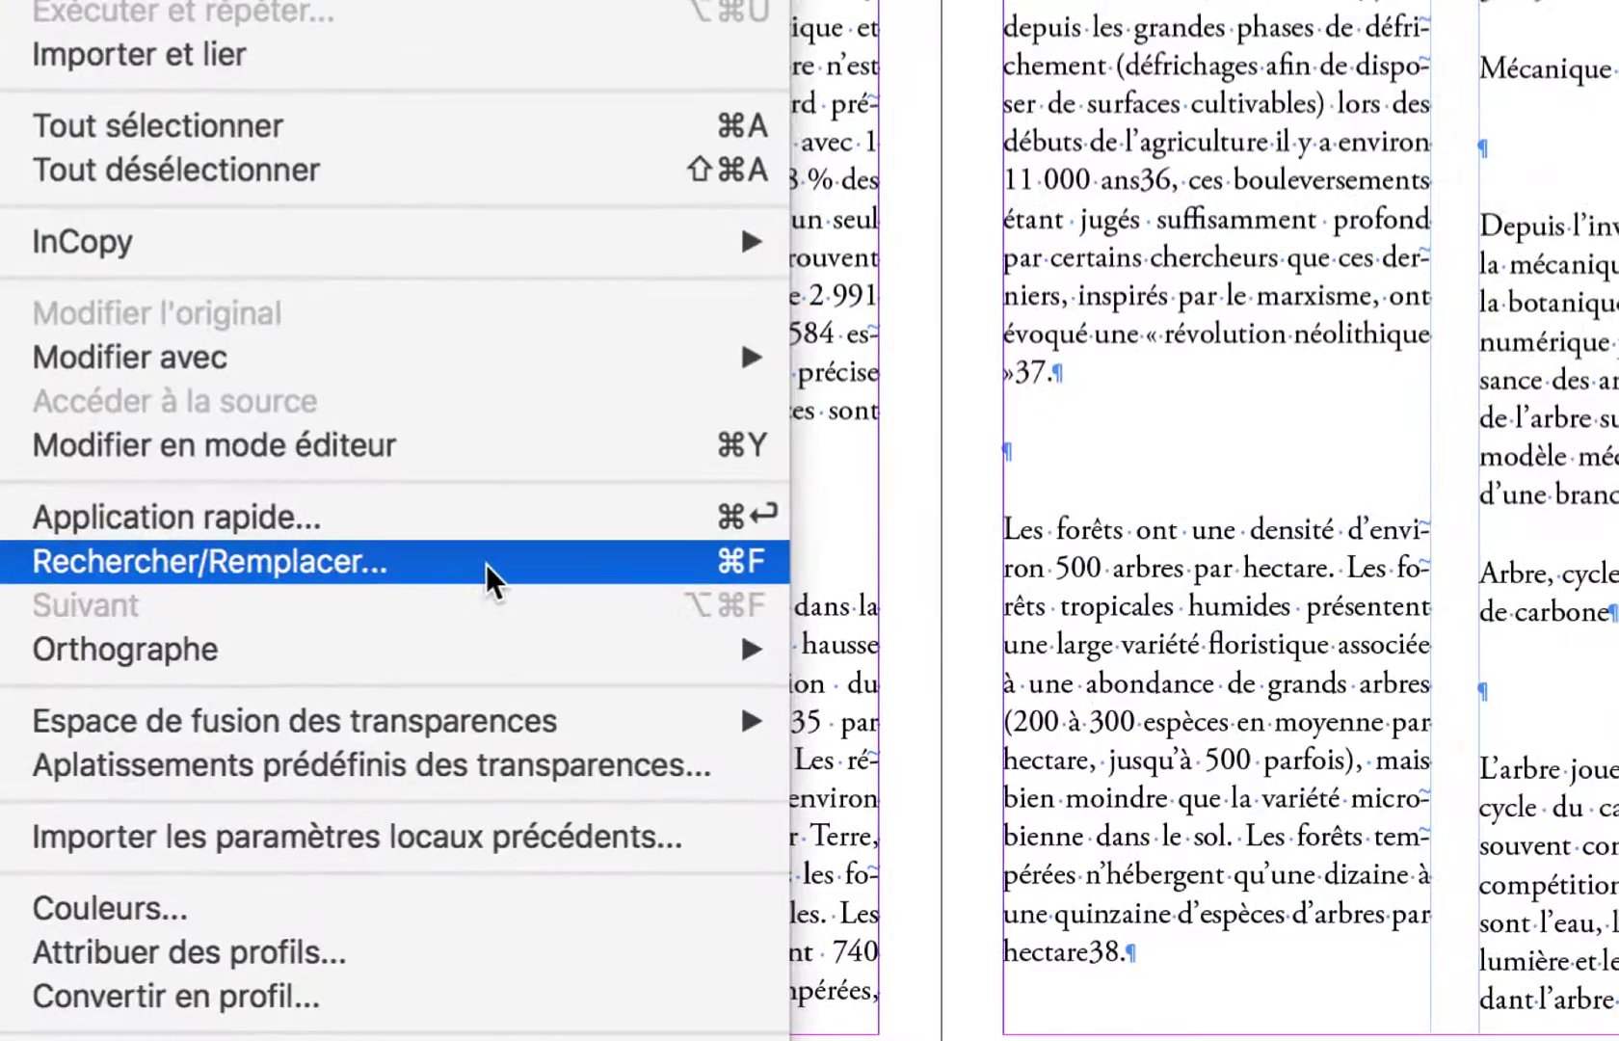
left_click(486, 565)
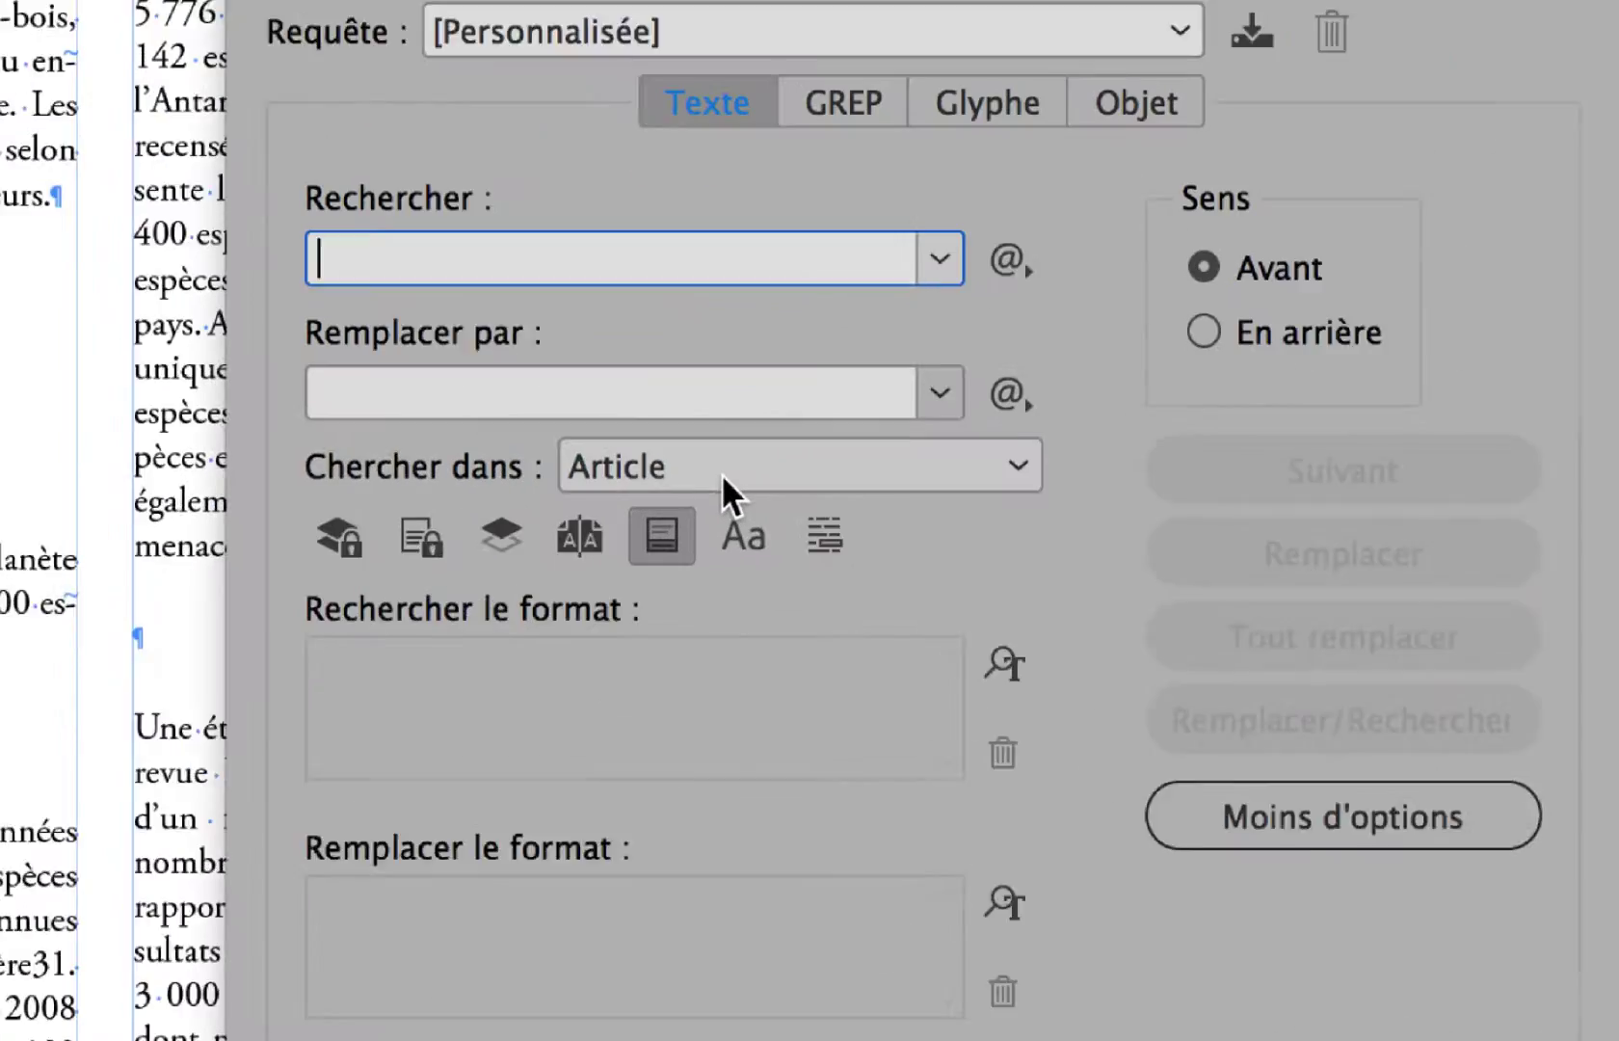
left_click(756, 455)
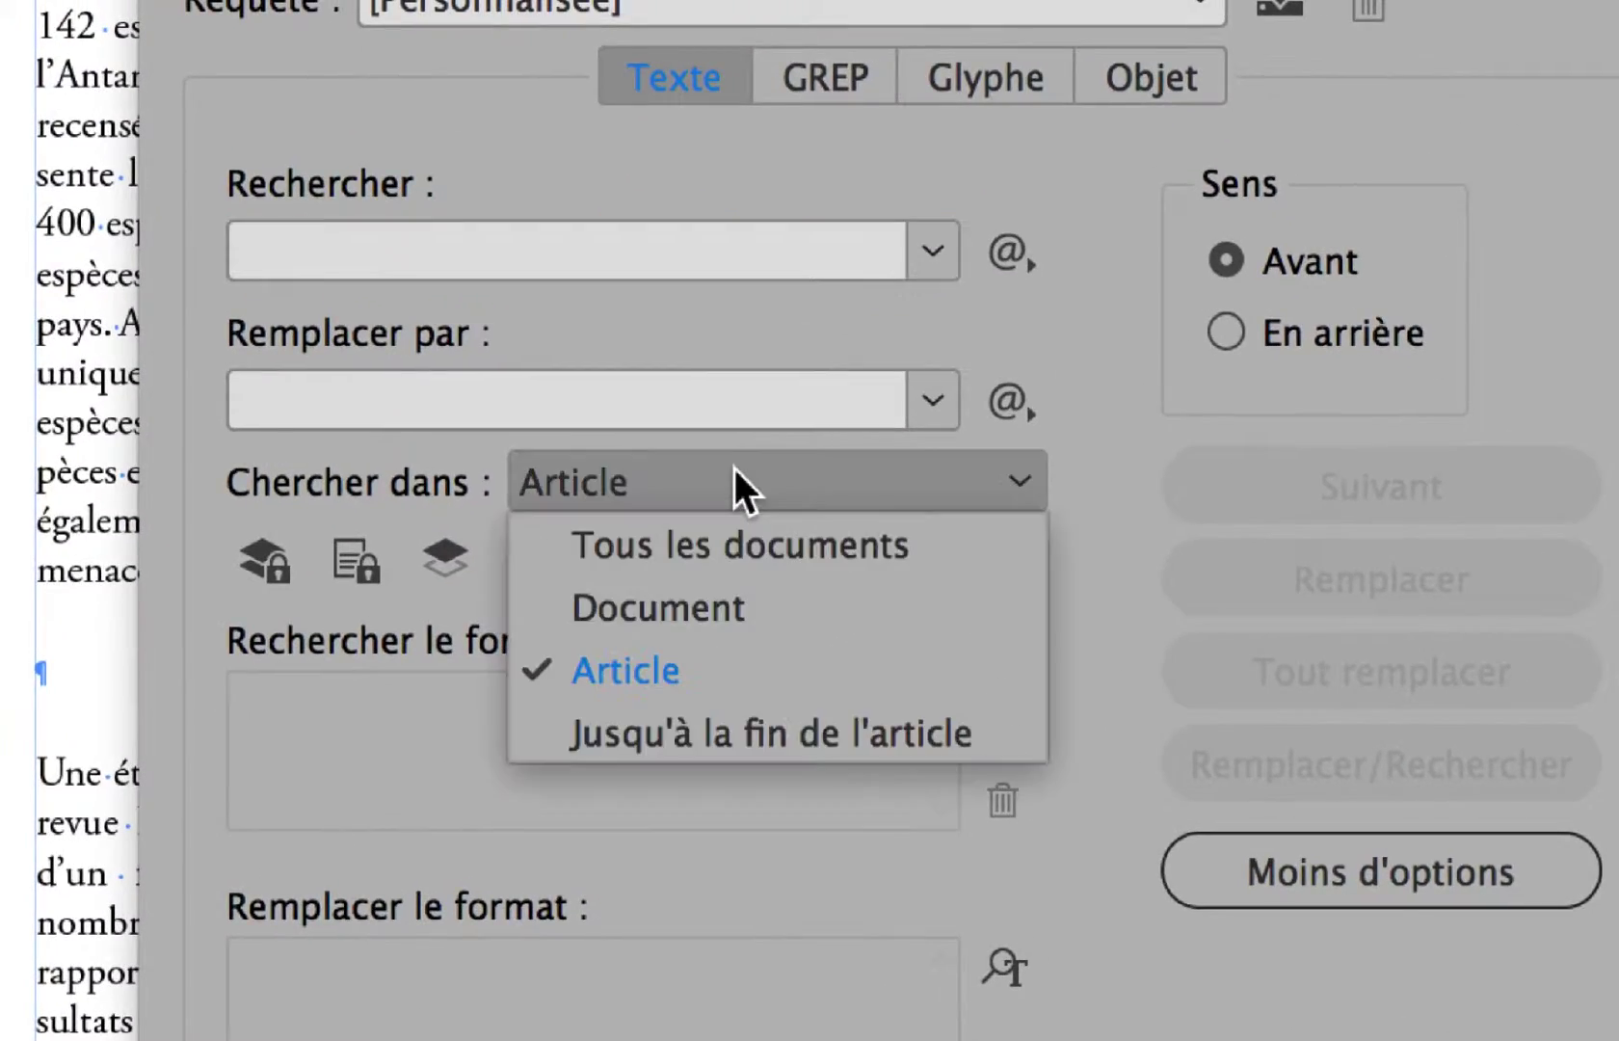
left_click(782, 608)
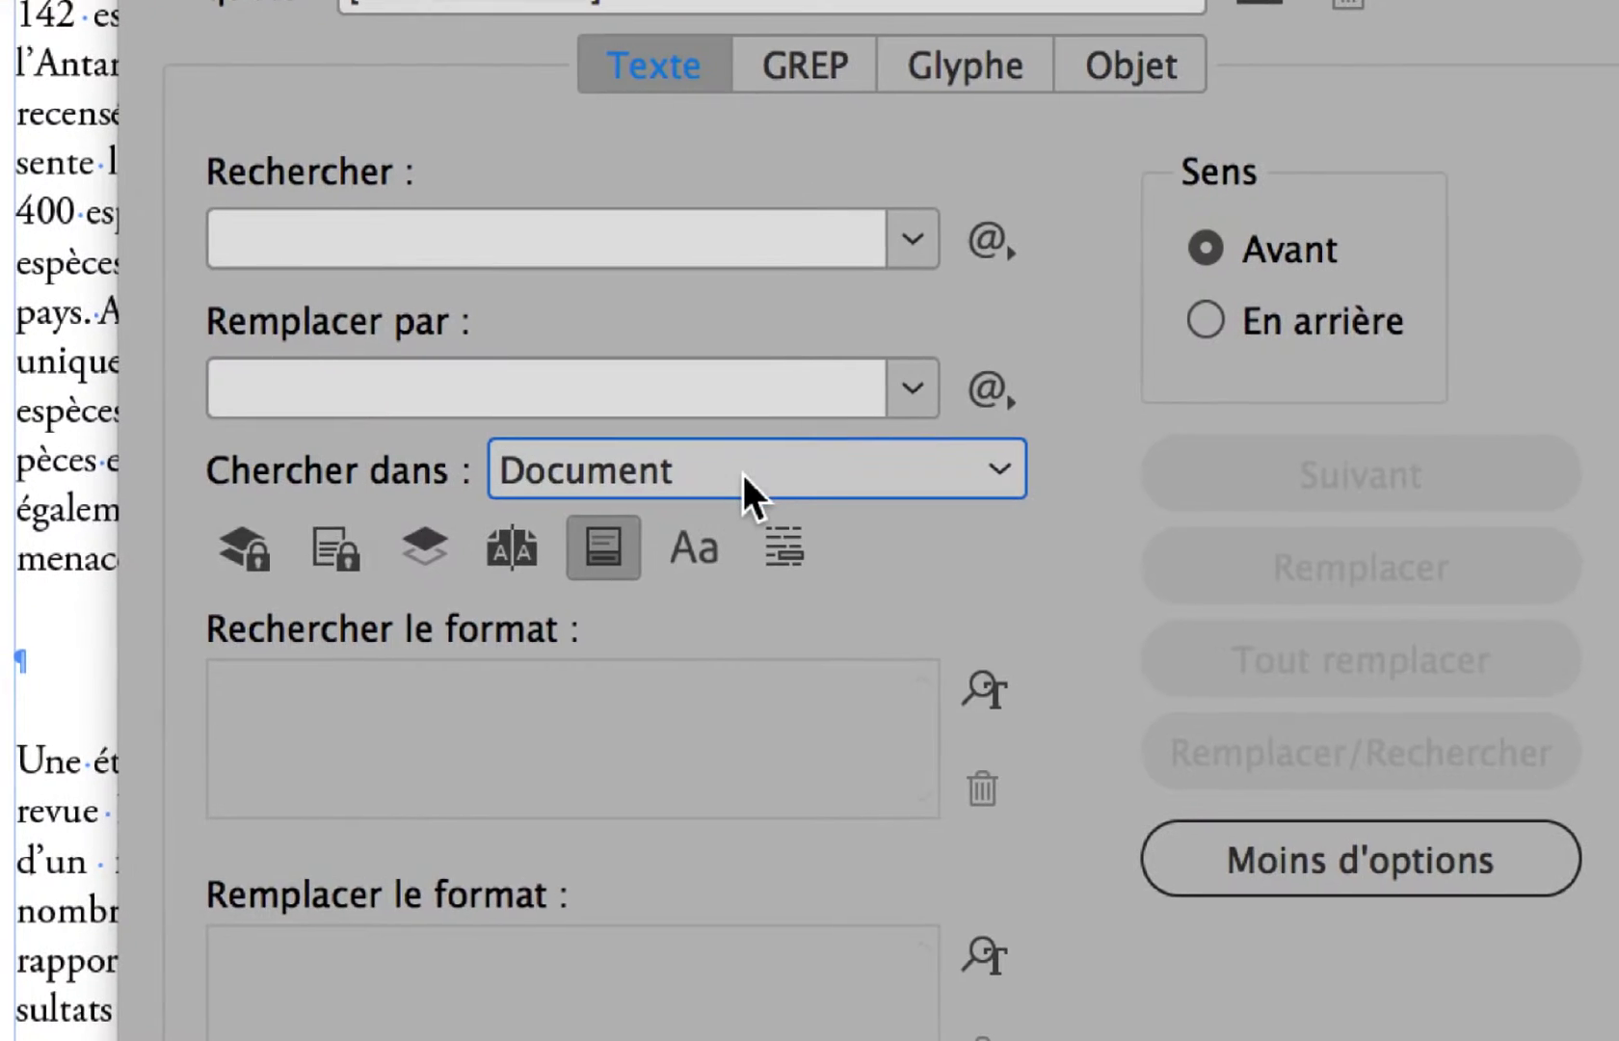
left_click(741, 470)
left_click(751, 595)
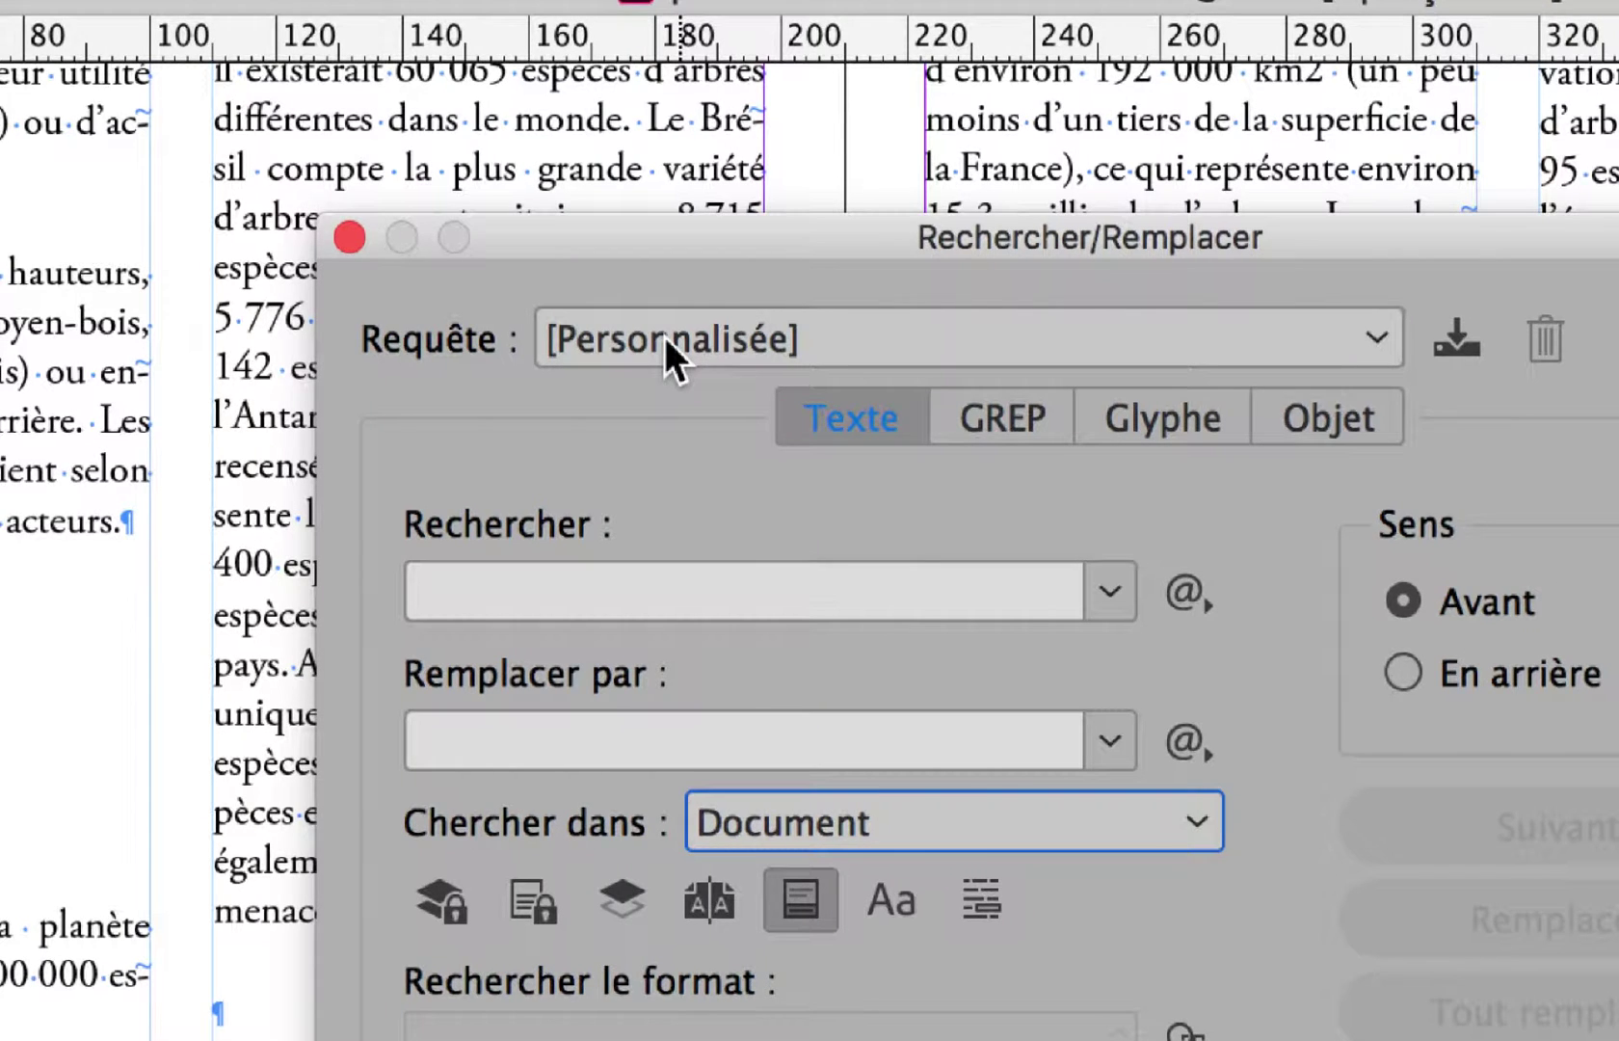
- Look through the list of saved Find/Change queries, keeping the custom query [Personnalisée]
left_click(666, 336)
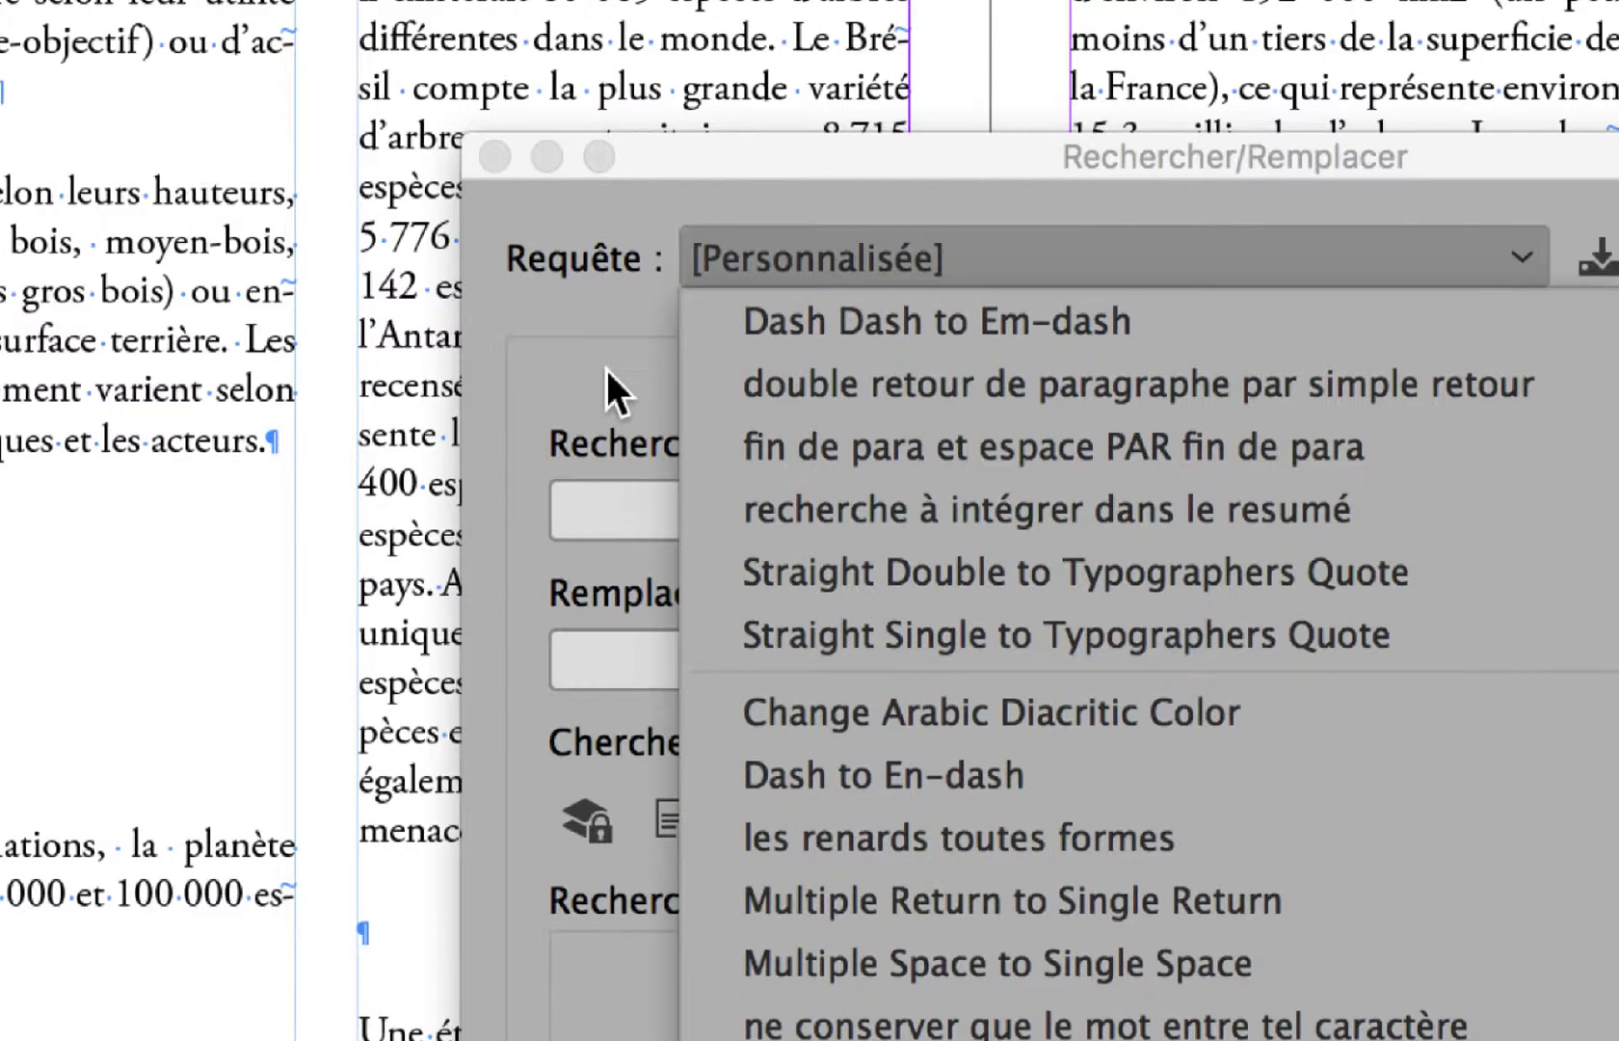
left_click(831, 247)
left_click(835, 245)
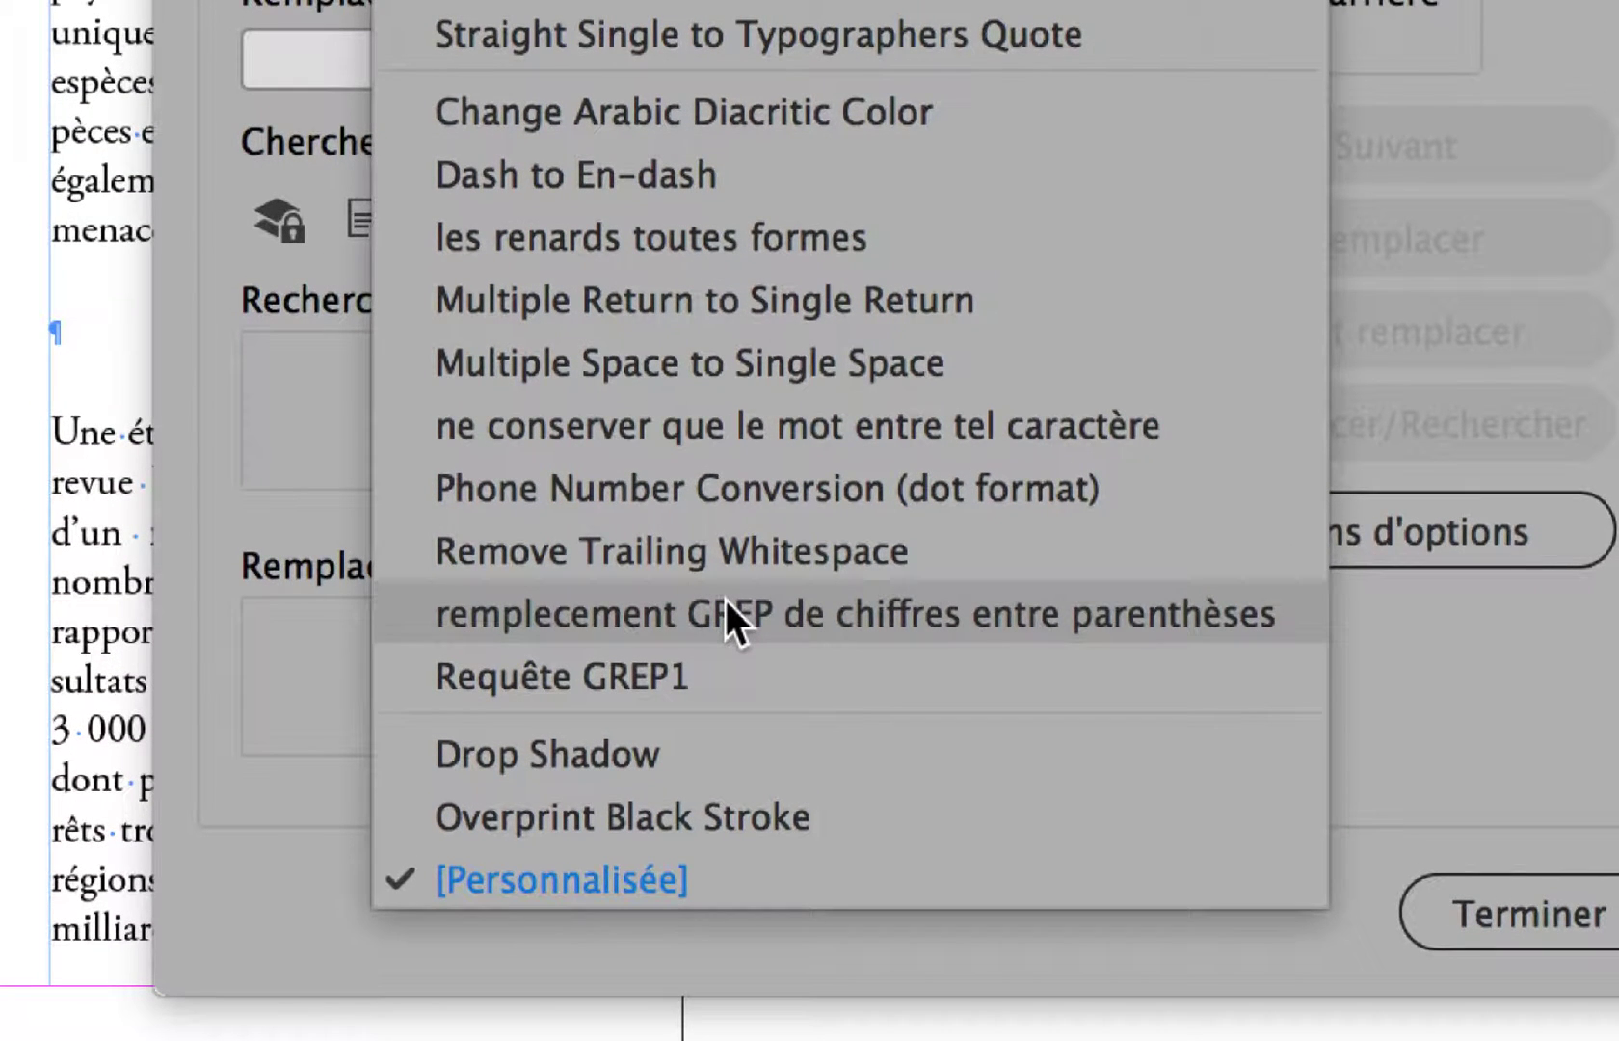
left_click(612, 409)
left_click(612, 409)
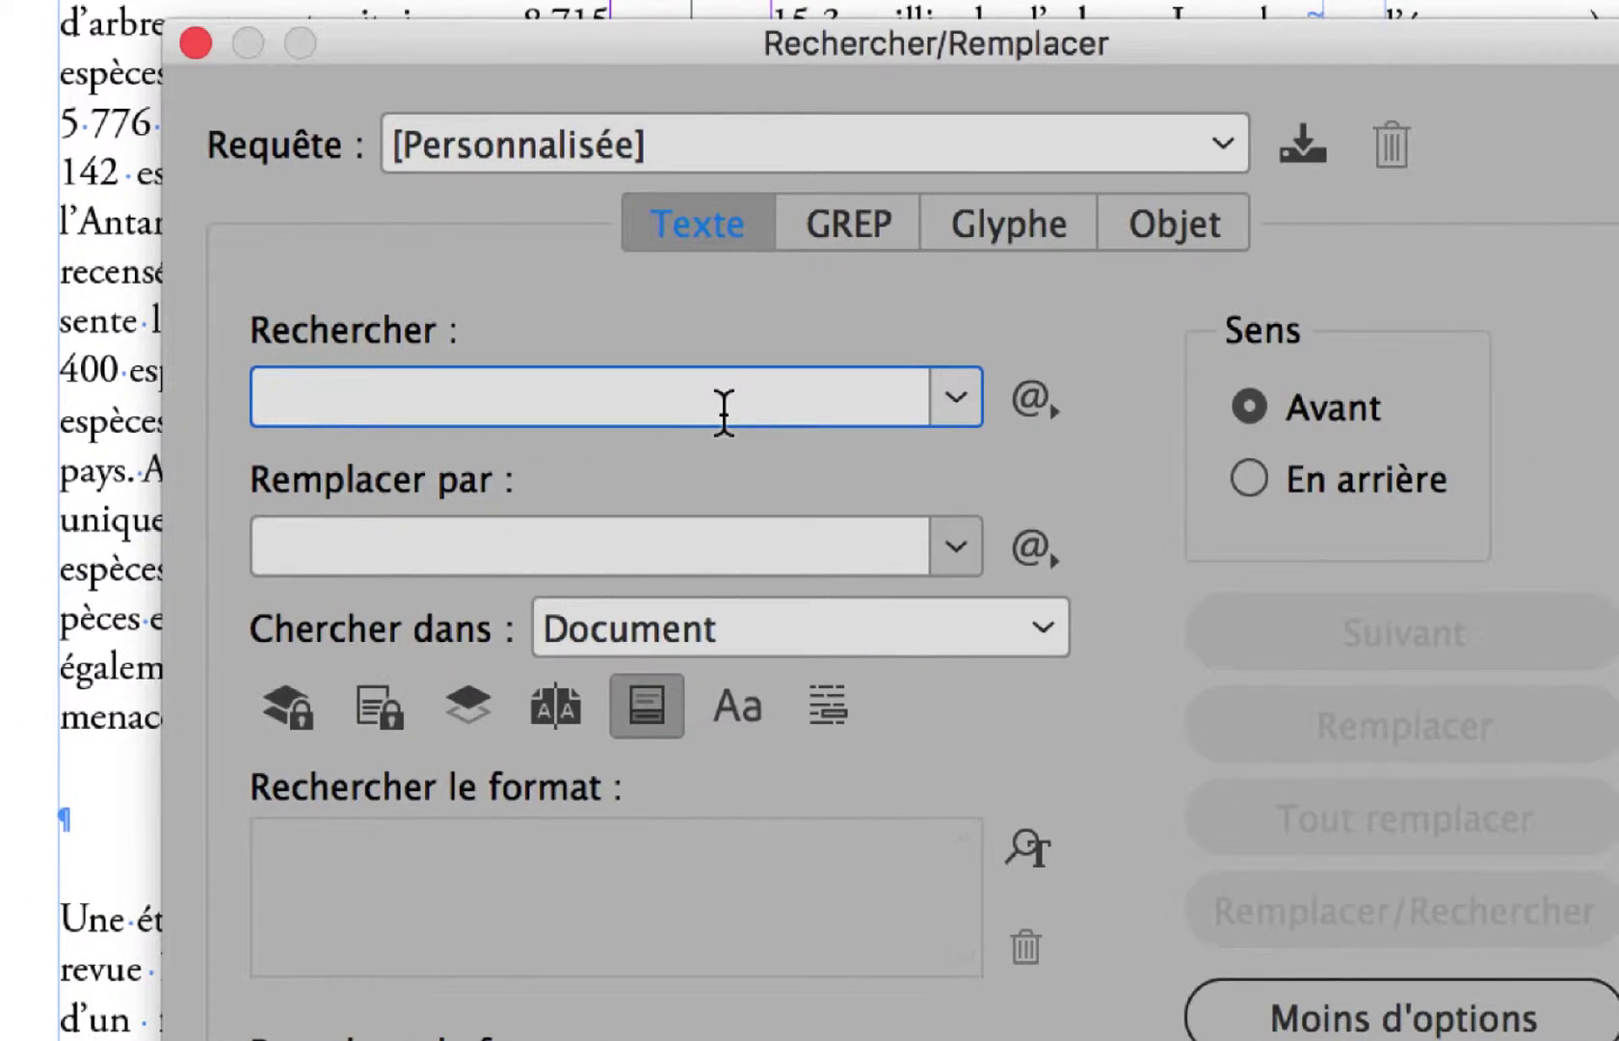
- Define the text to find as two consecutive end-of-paragraph characters (^p^p)
left_click(1347, 405)
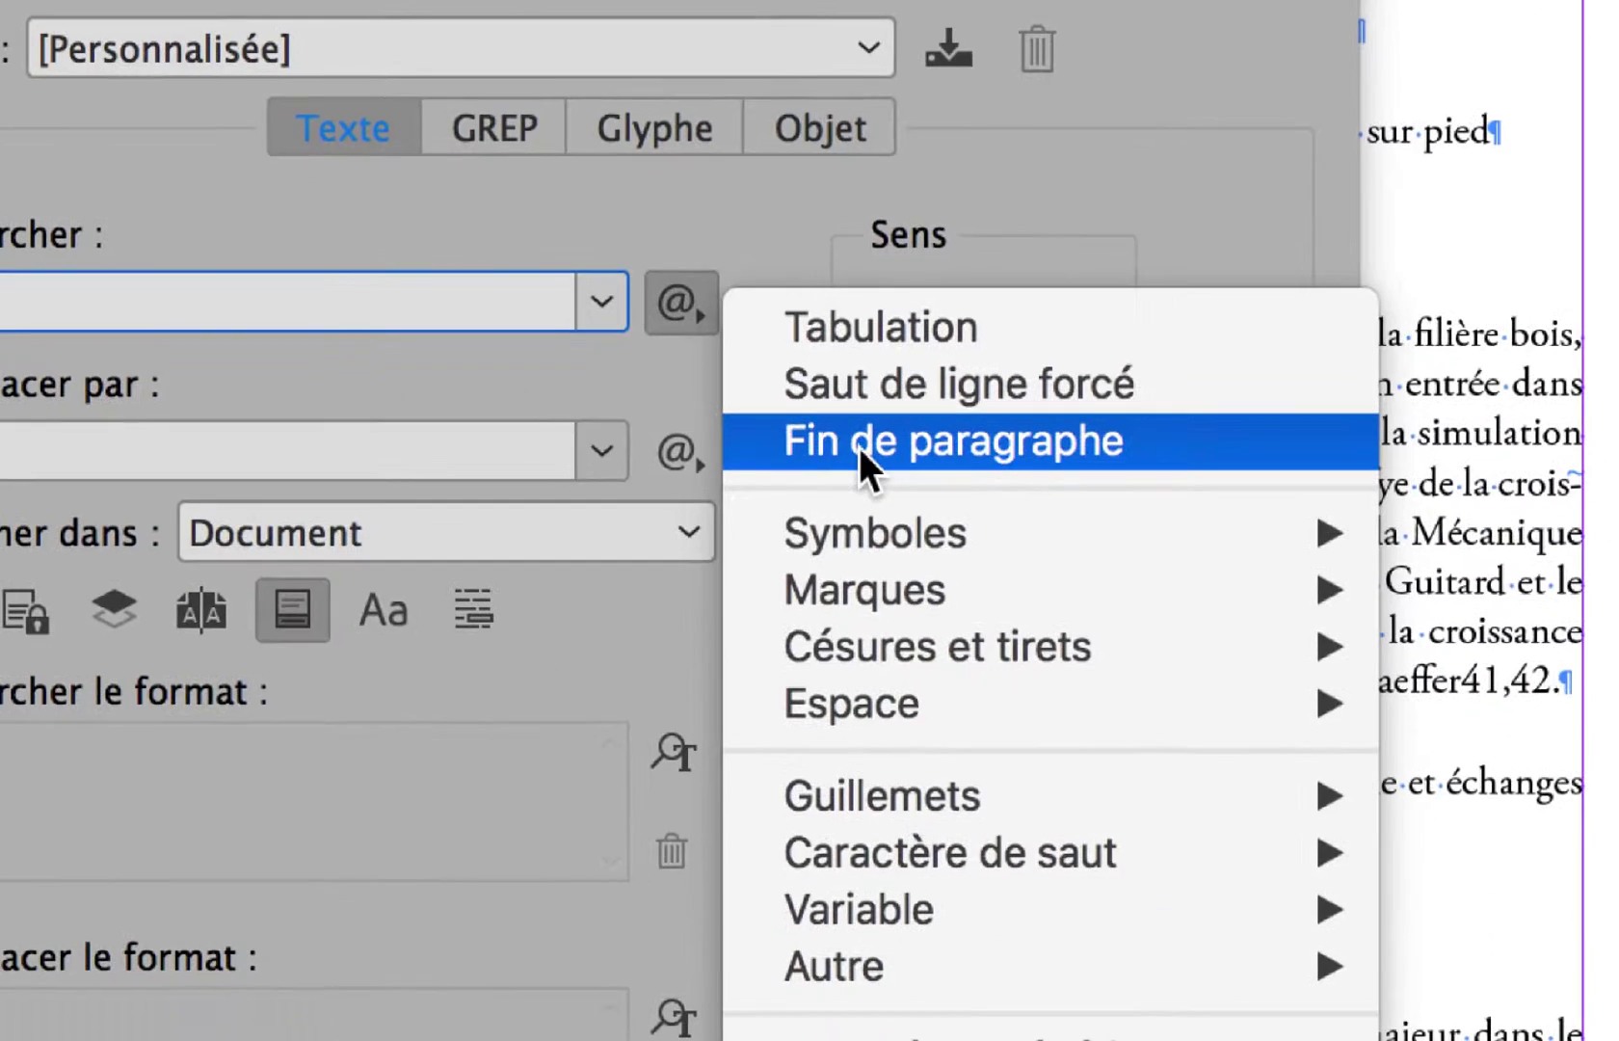
left_click(861, 445)
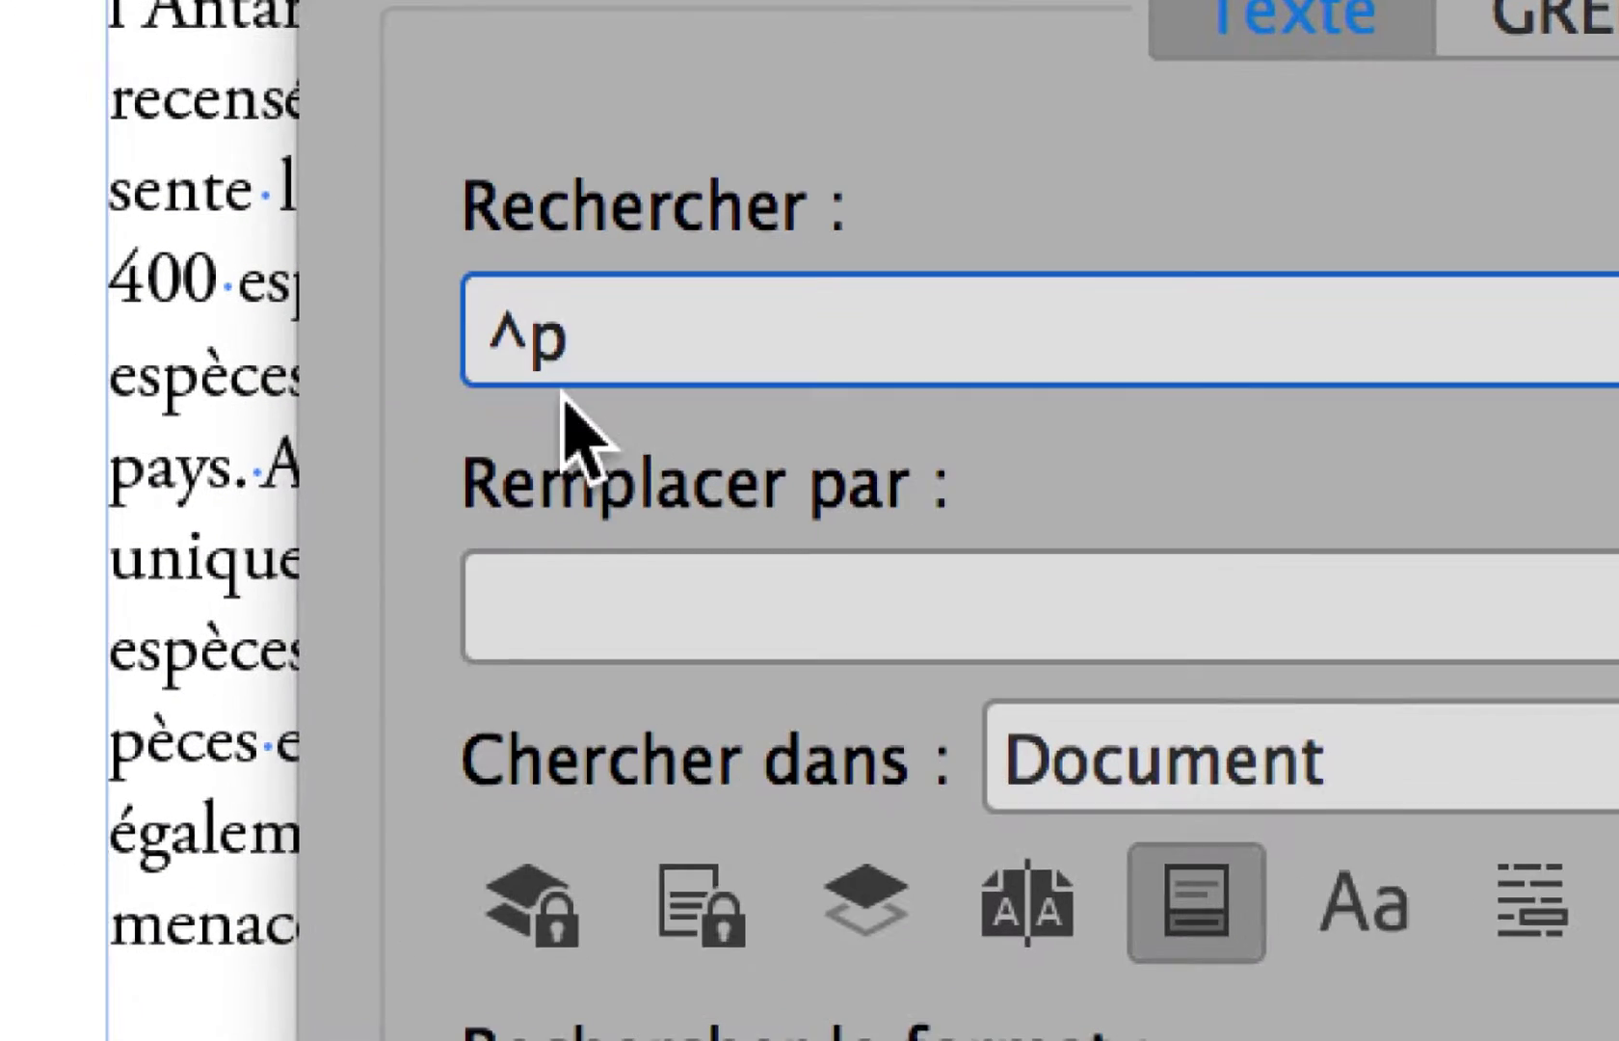
double_click(560, 383)
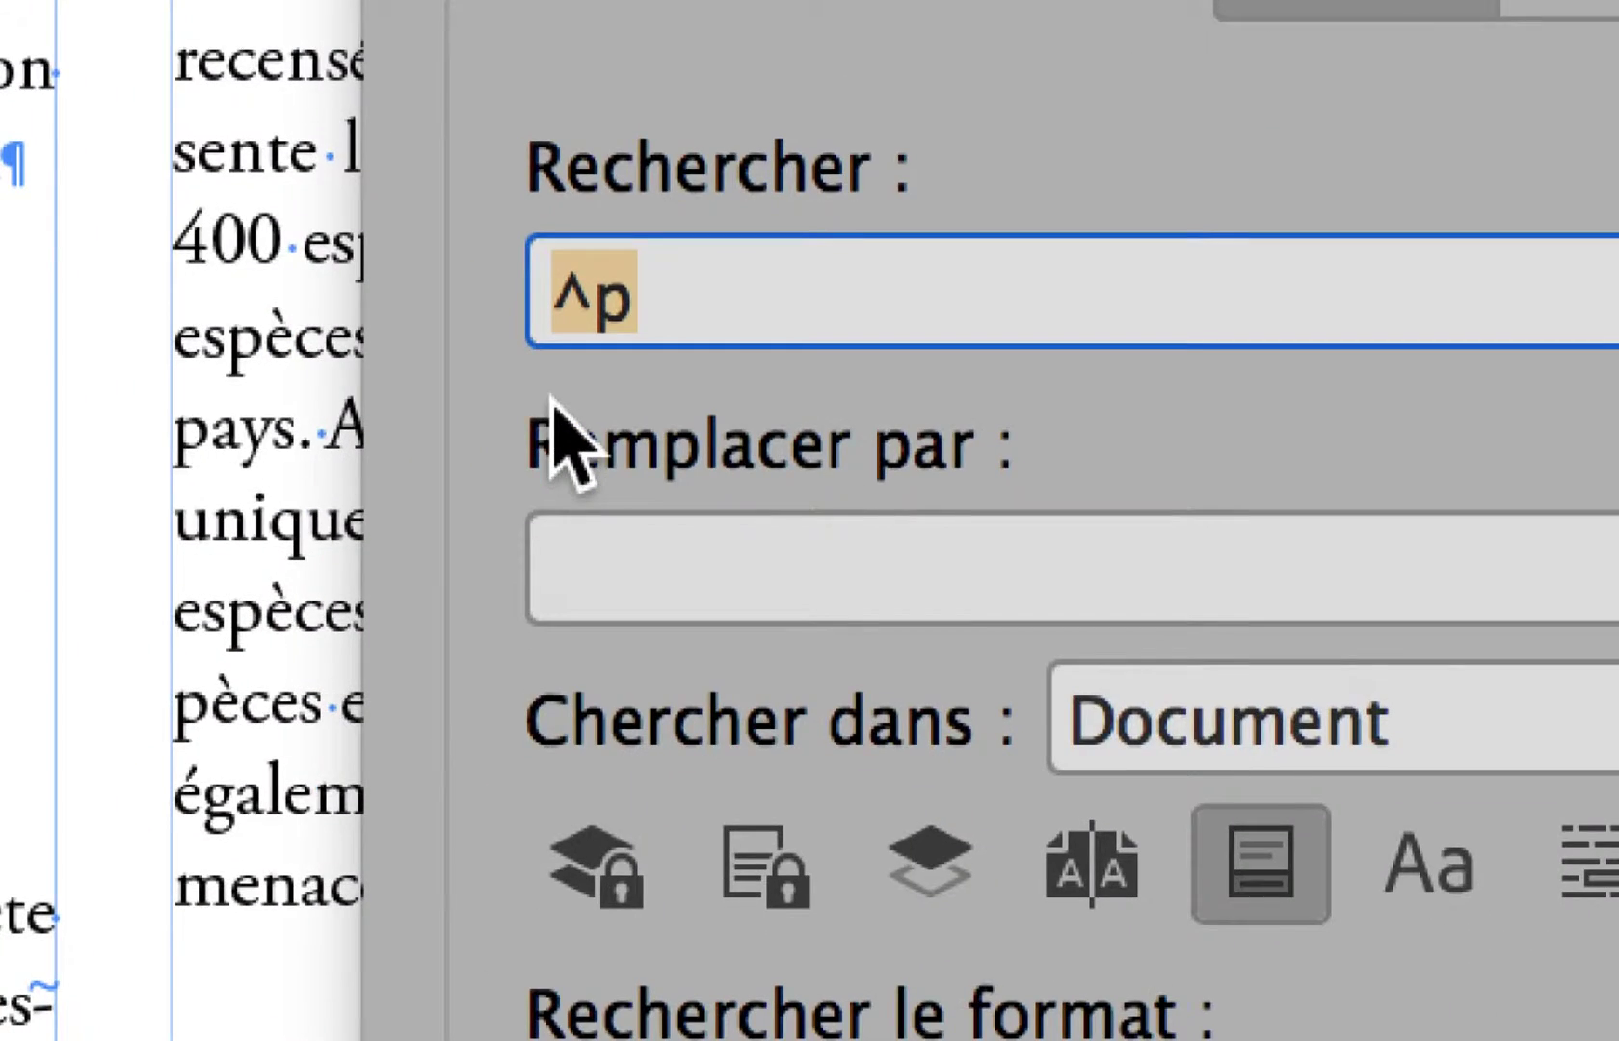
left_click(678, 311)
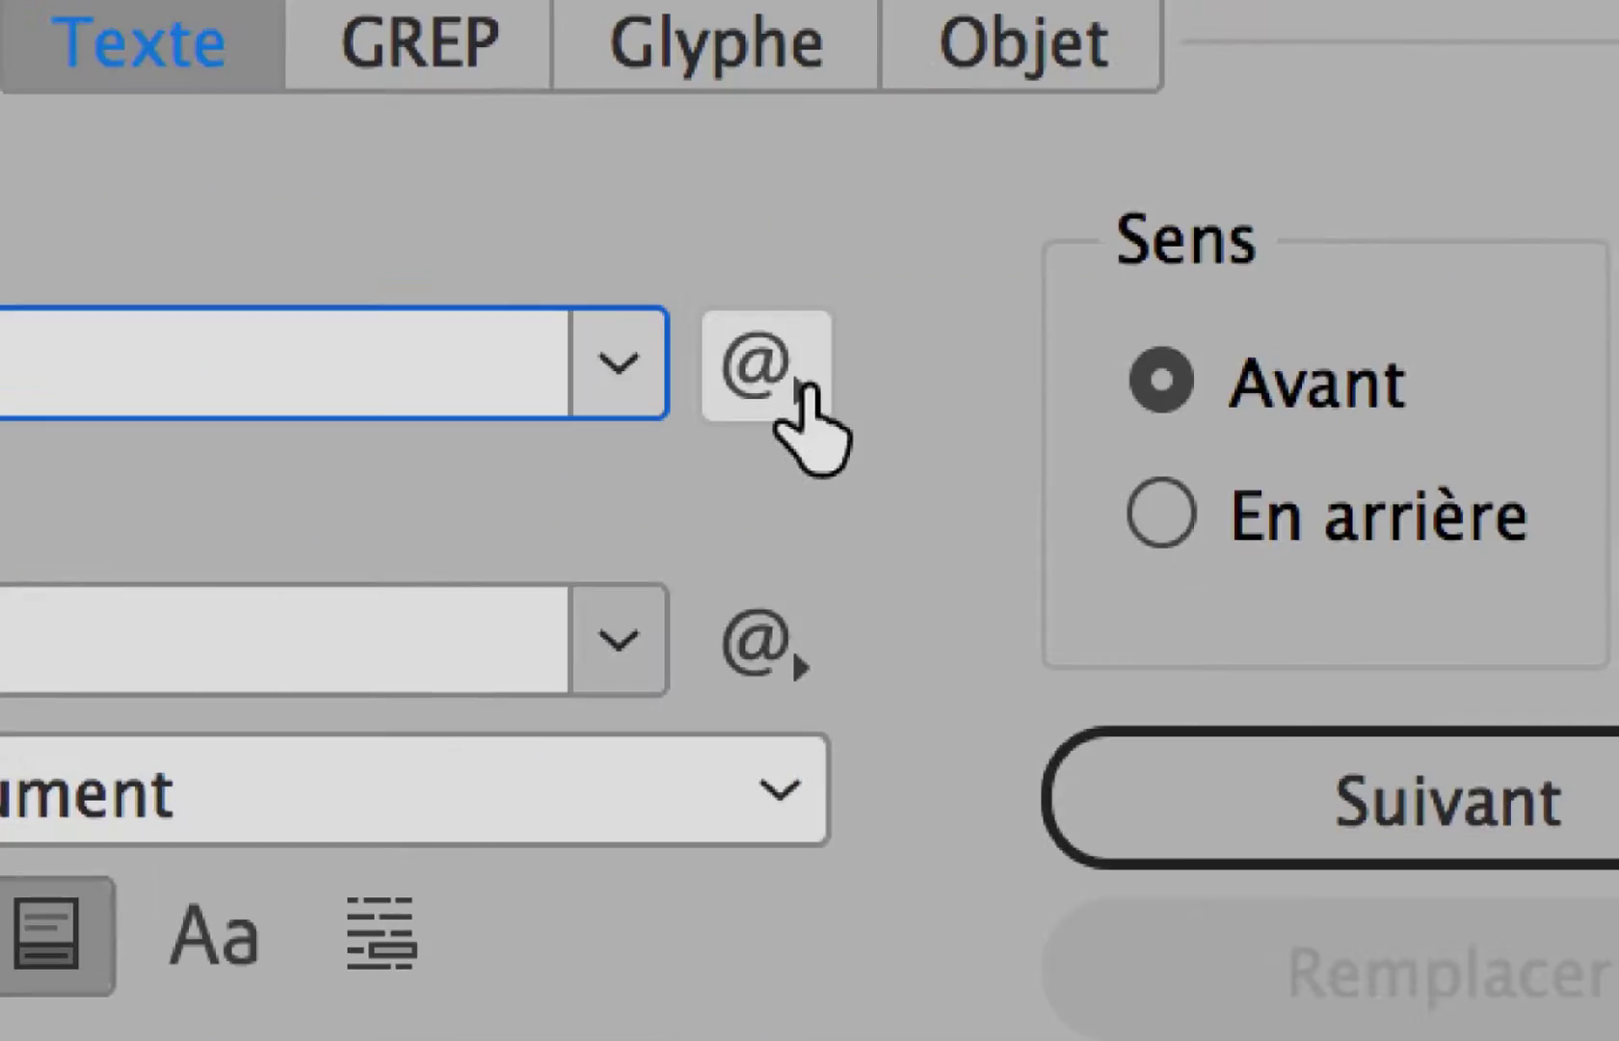
left_click(801, 385)
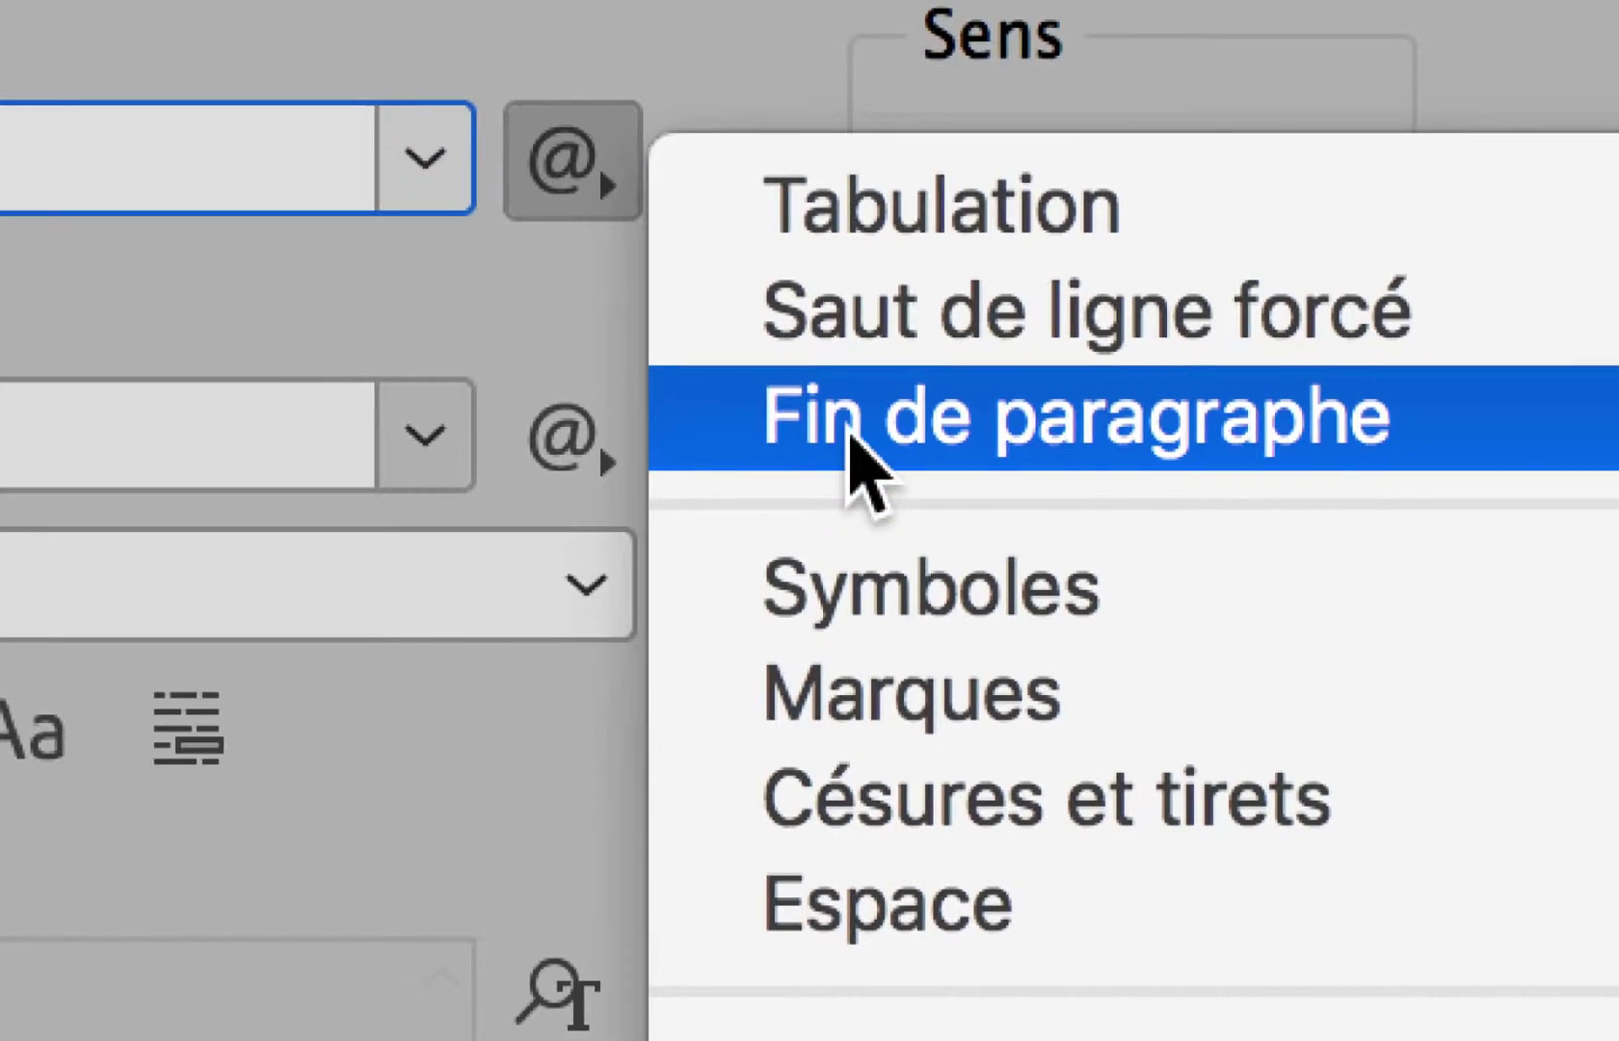
left_click(848, 433)
left_click_drag(636, 372, 554, 390)
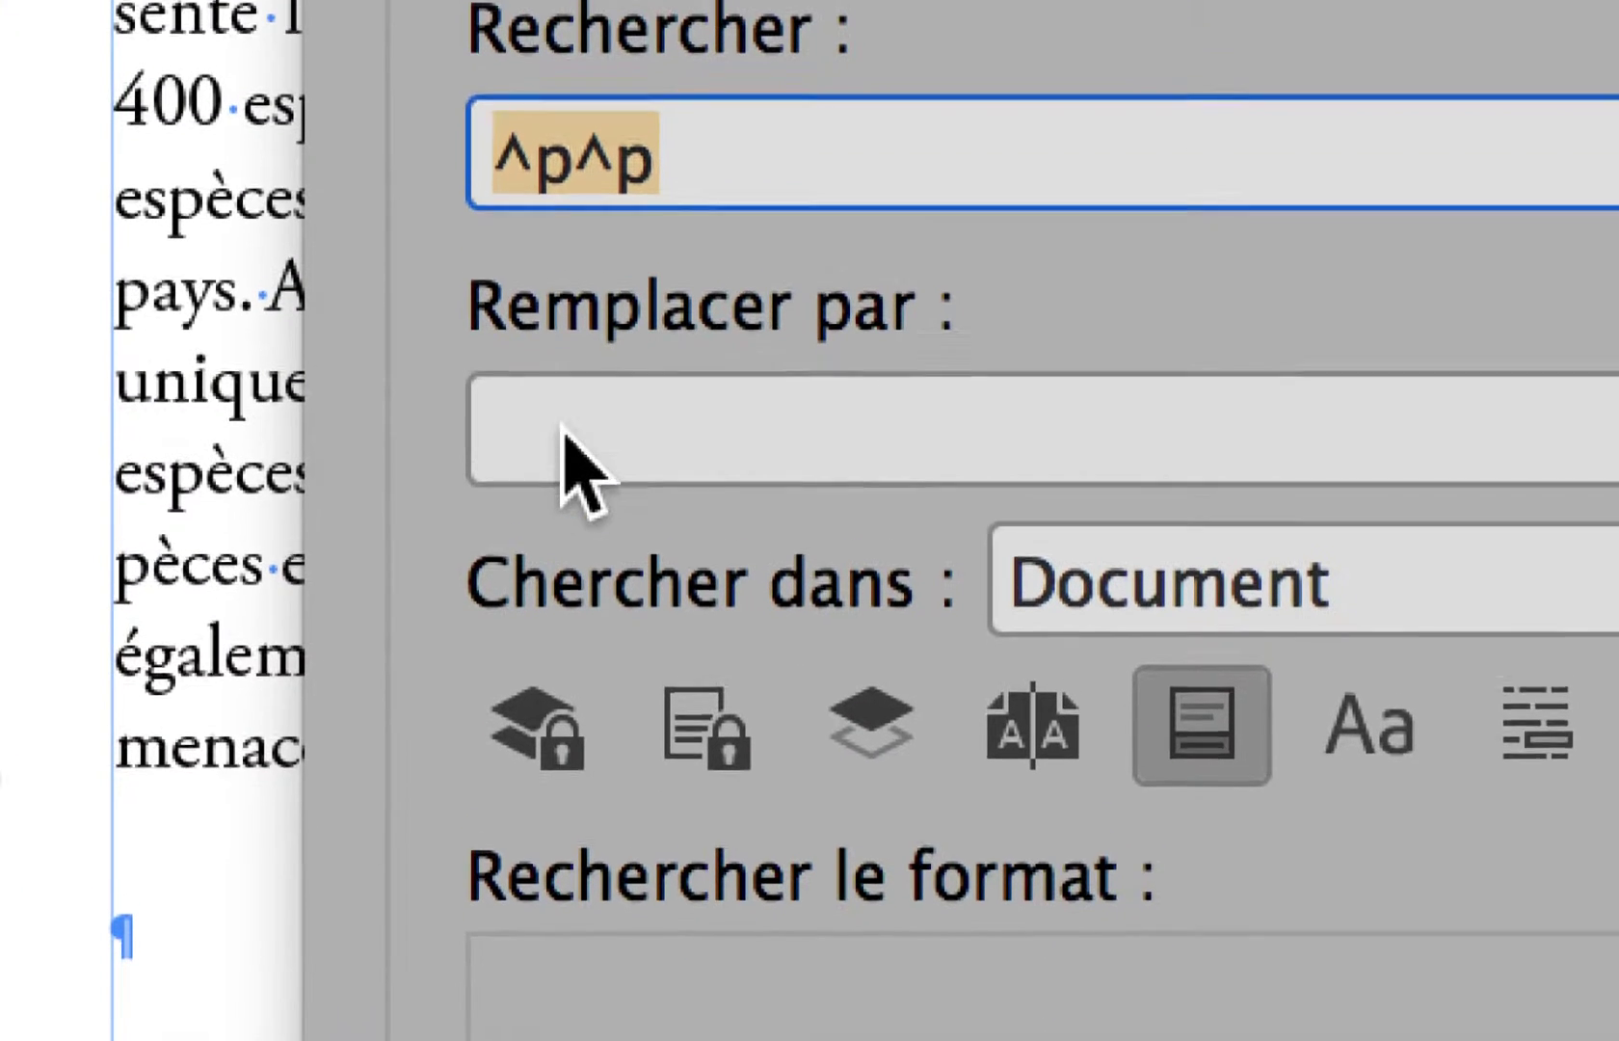
- Define the replacement text as a single end-of-paragraph character (^p)
left_click(595, 567)
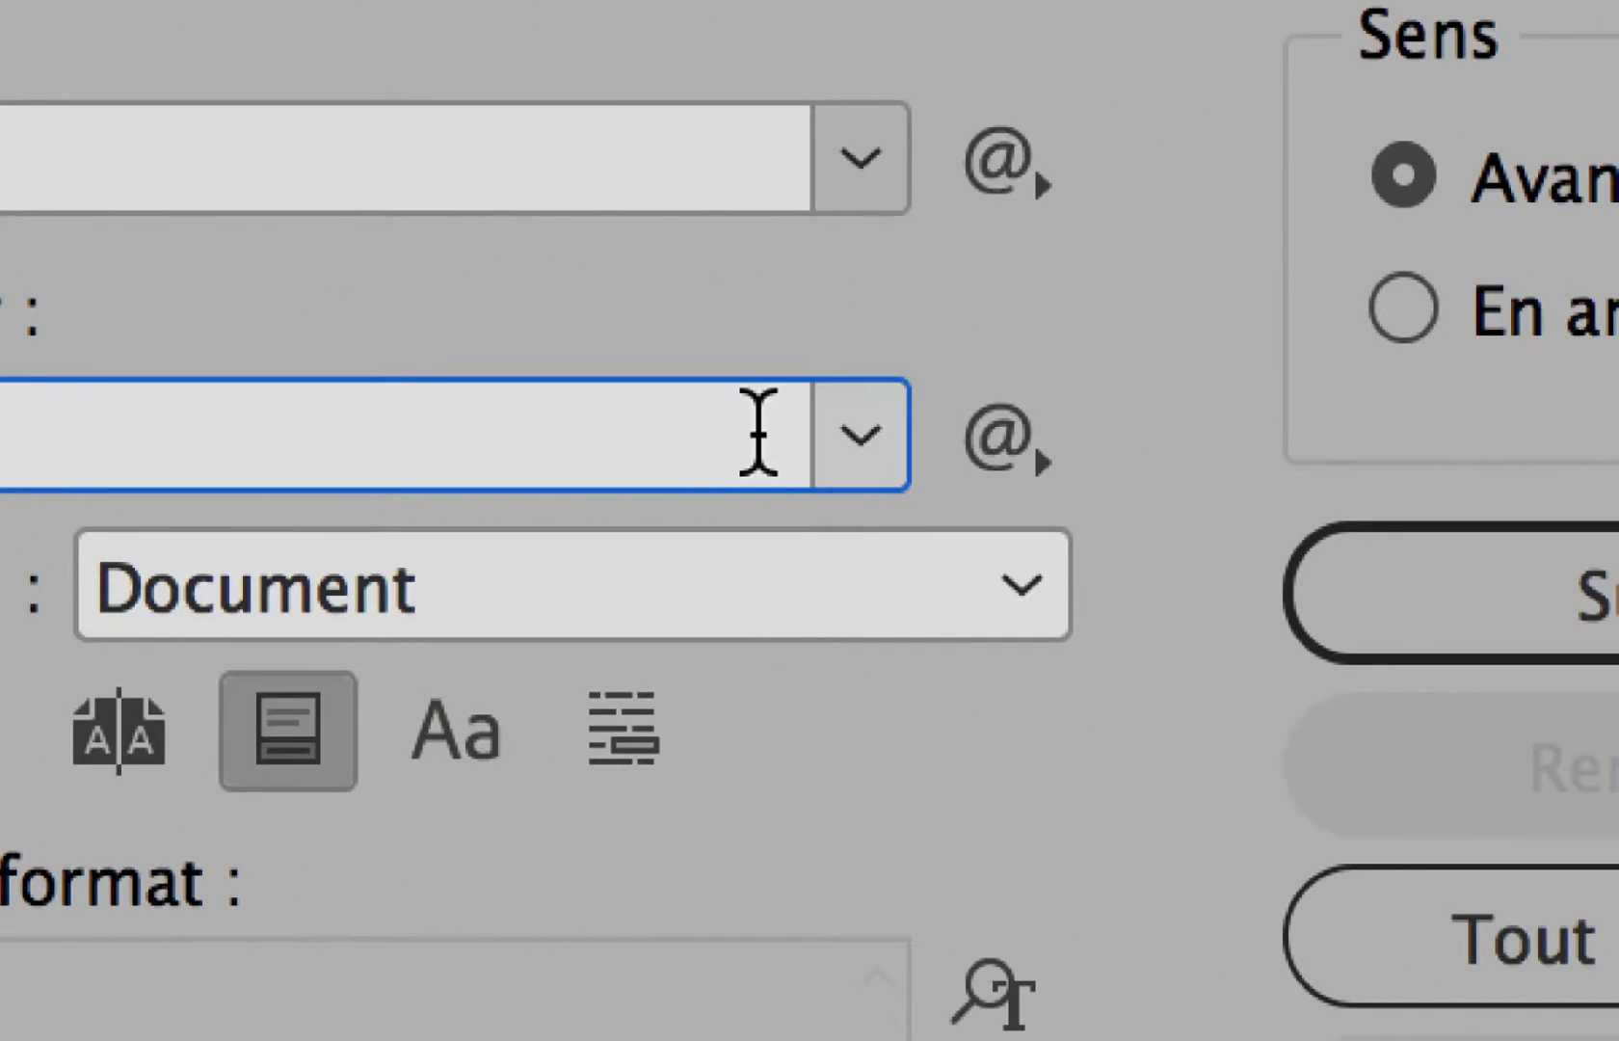
left_click(993, 432)
left_click(983, 569)
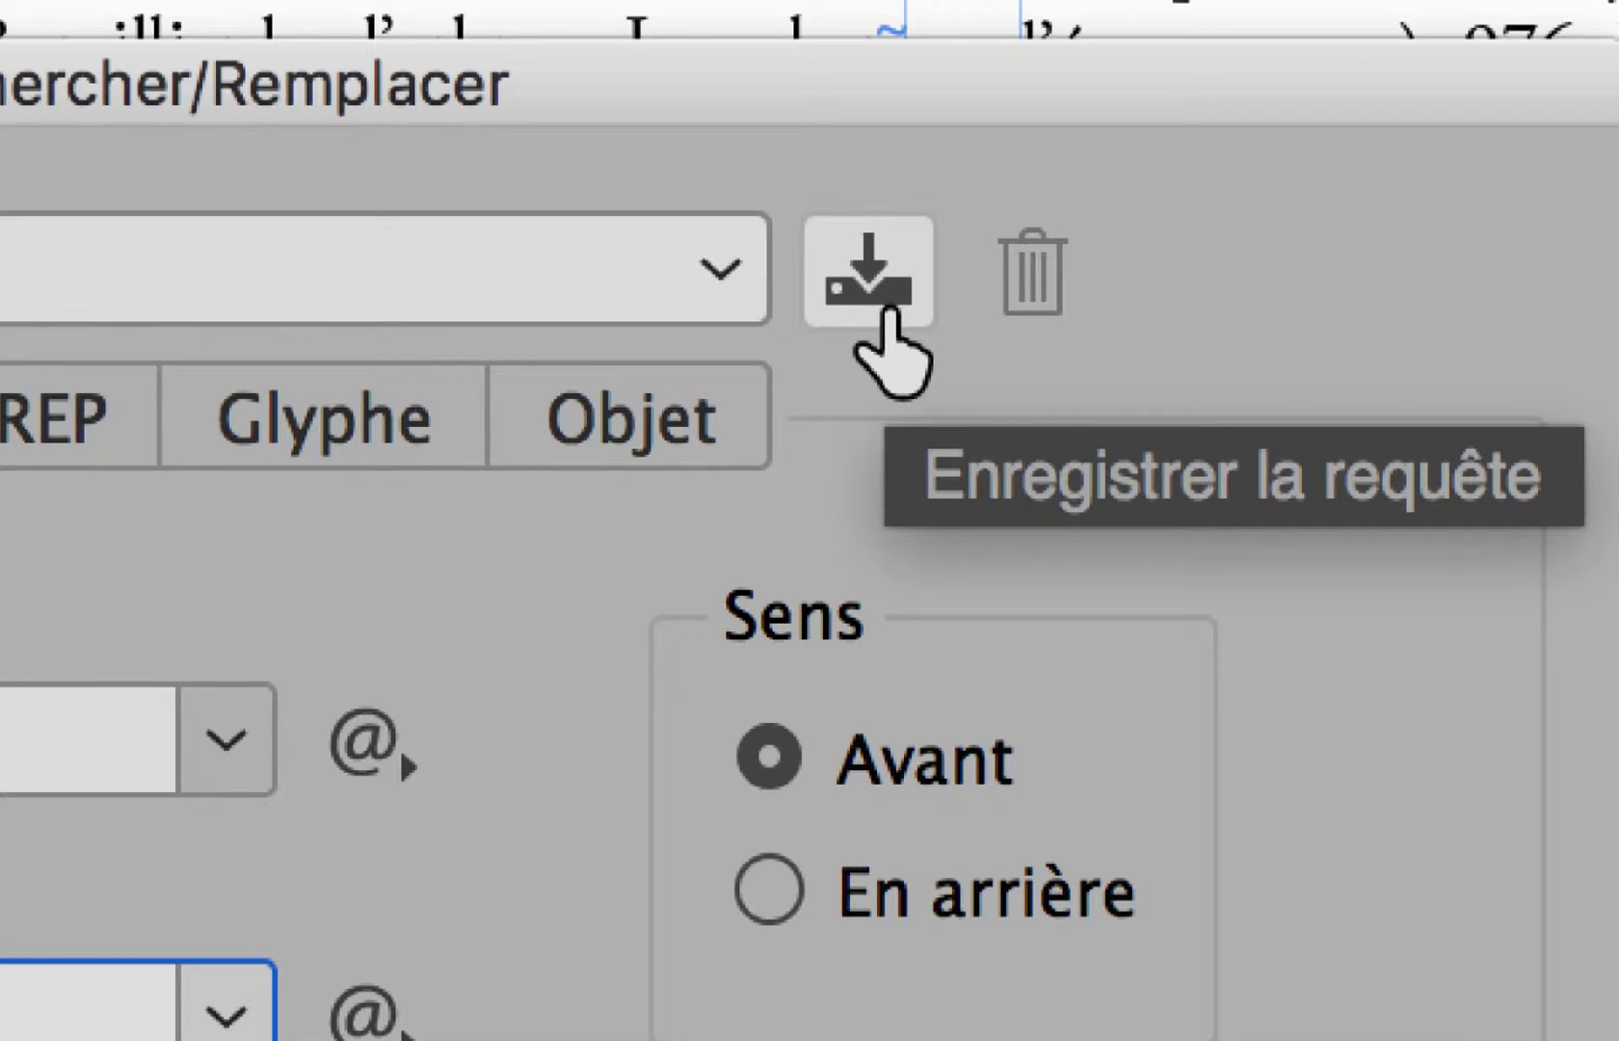
- Save the query under the name "remplacement double para par un para"
left_click(883, 310)
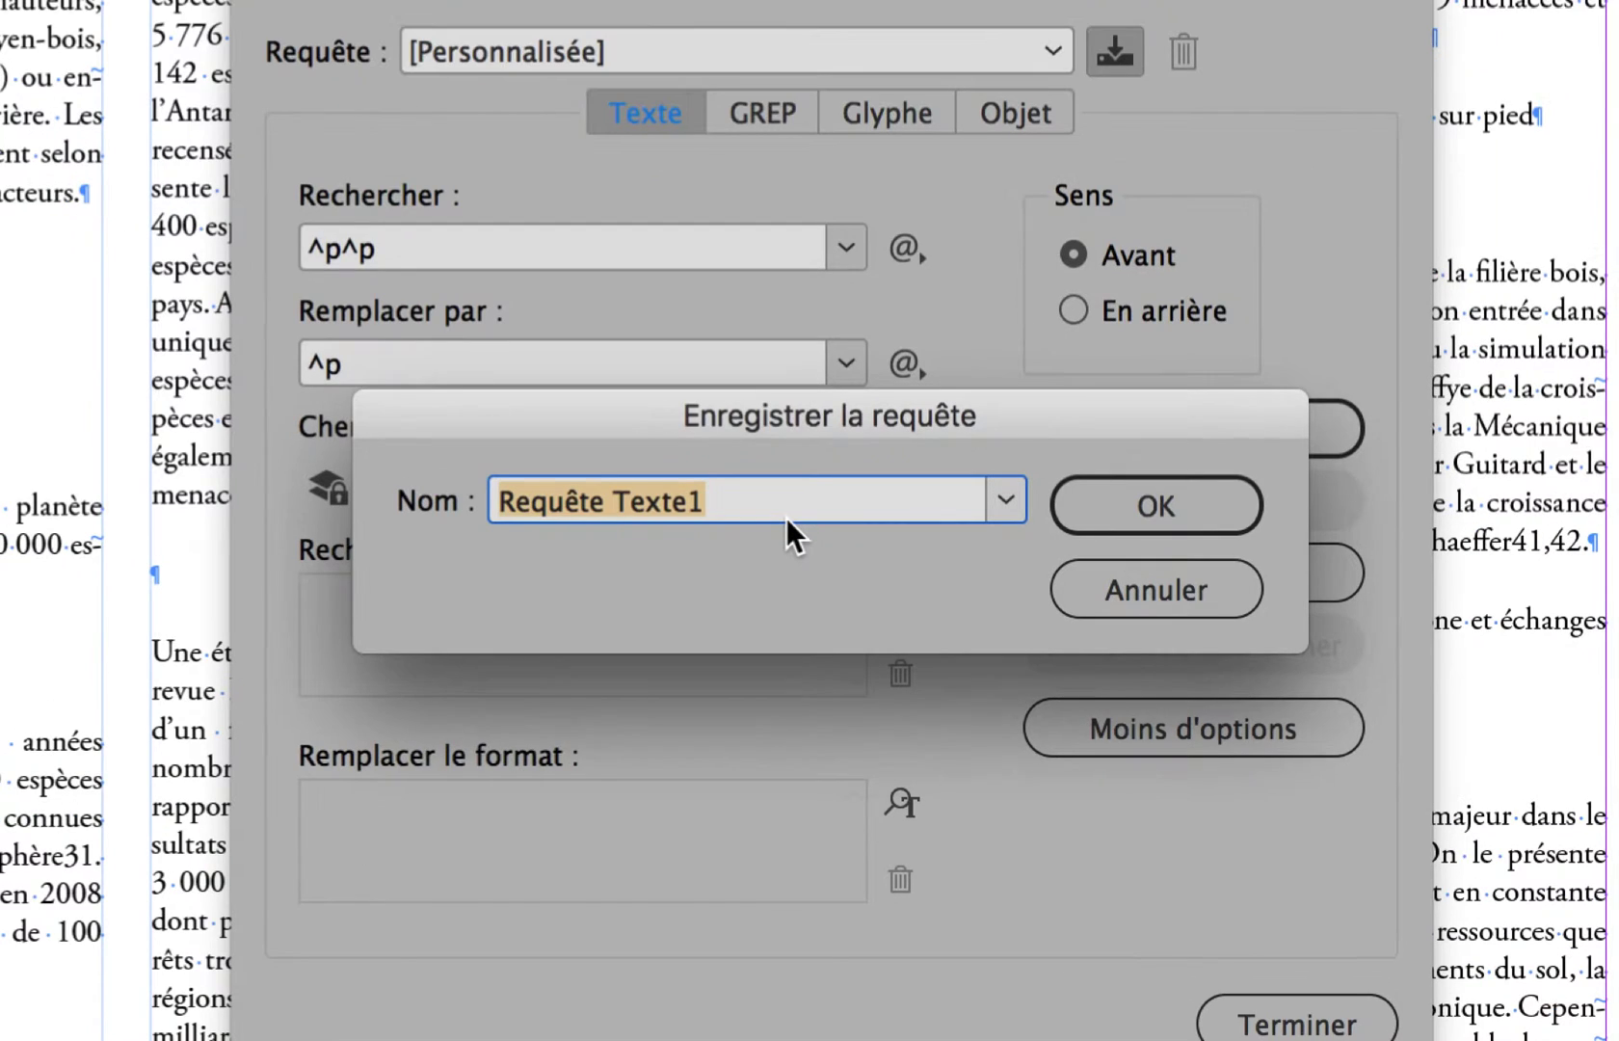
type("double par")
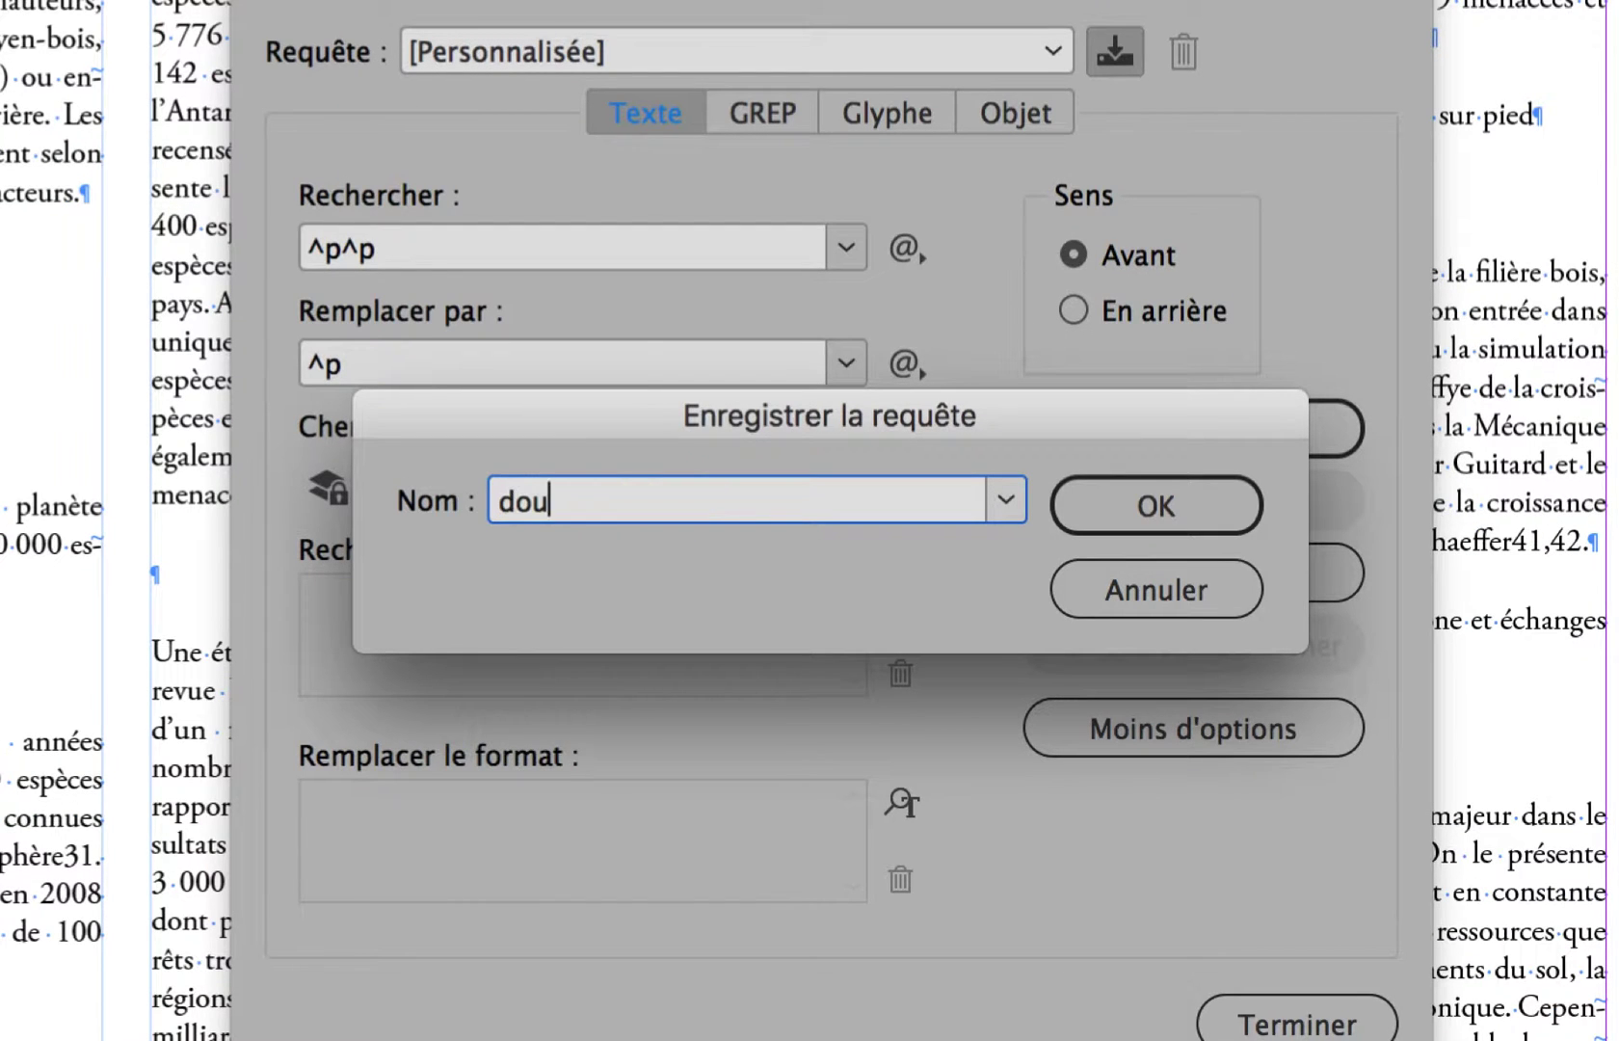
type("a par un para")
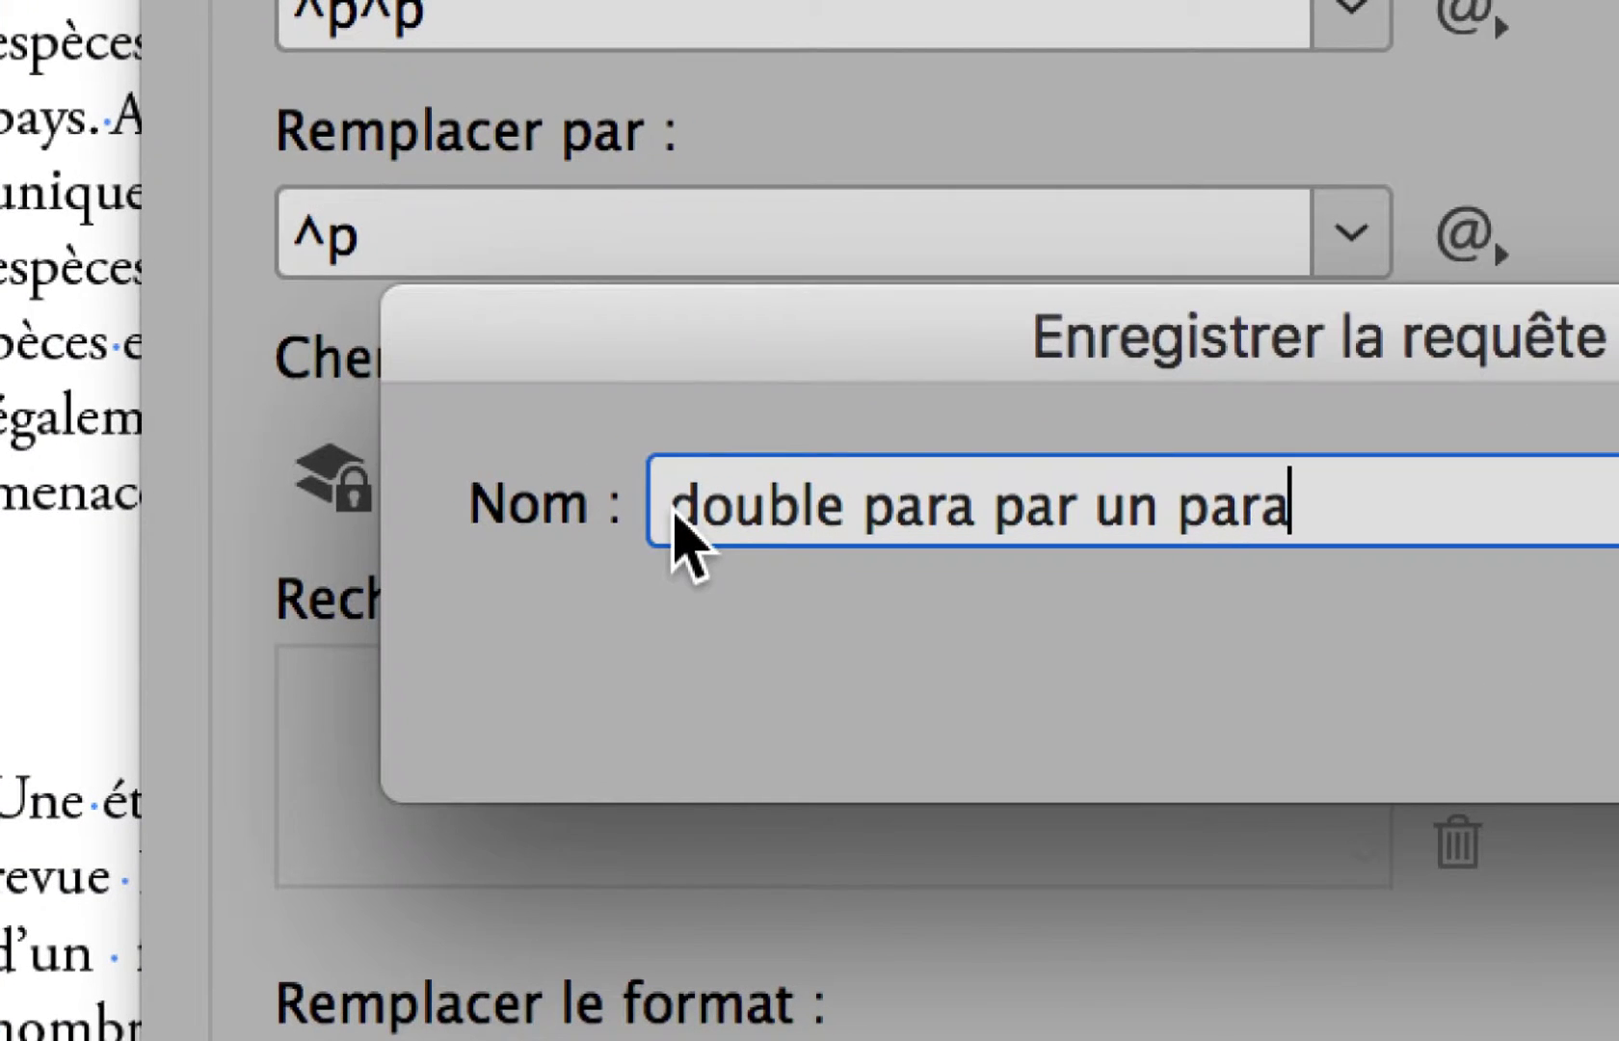
left_click(675, 518)
type("remplacement")
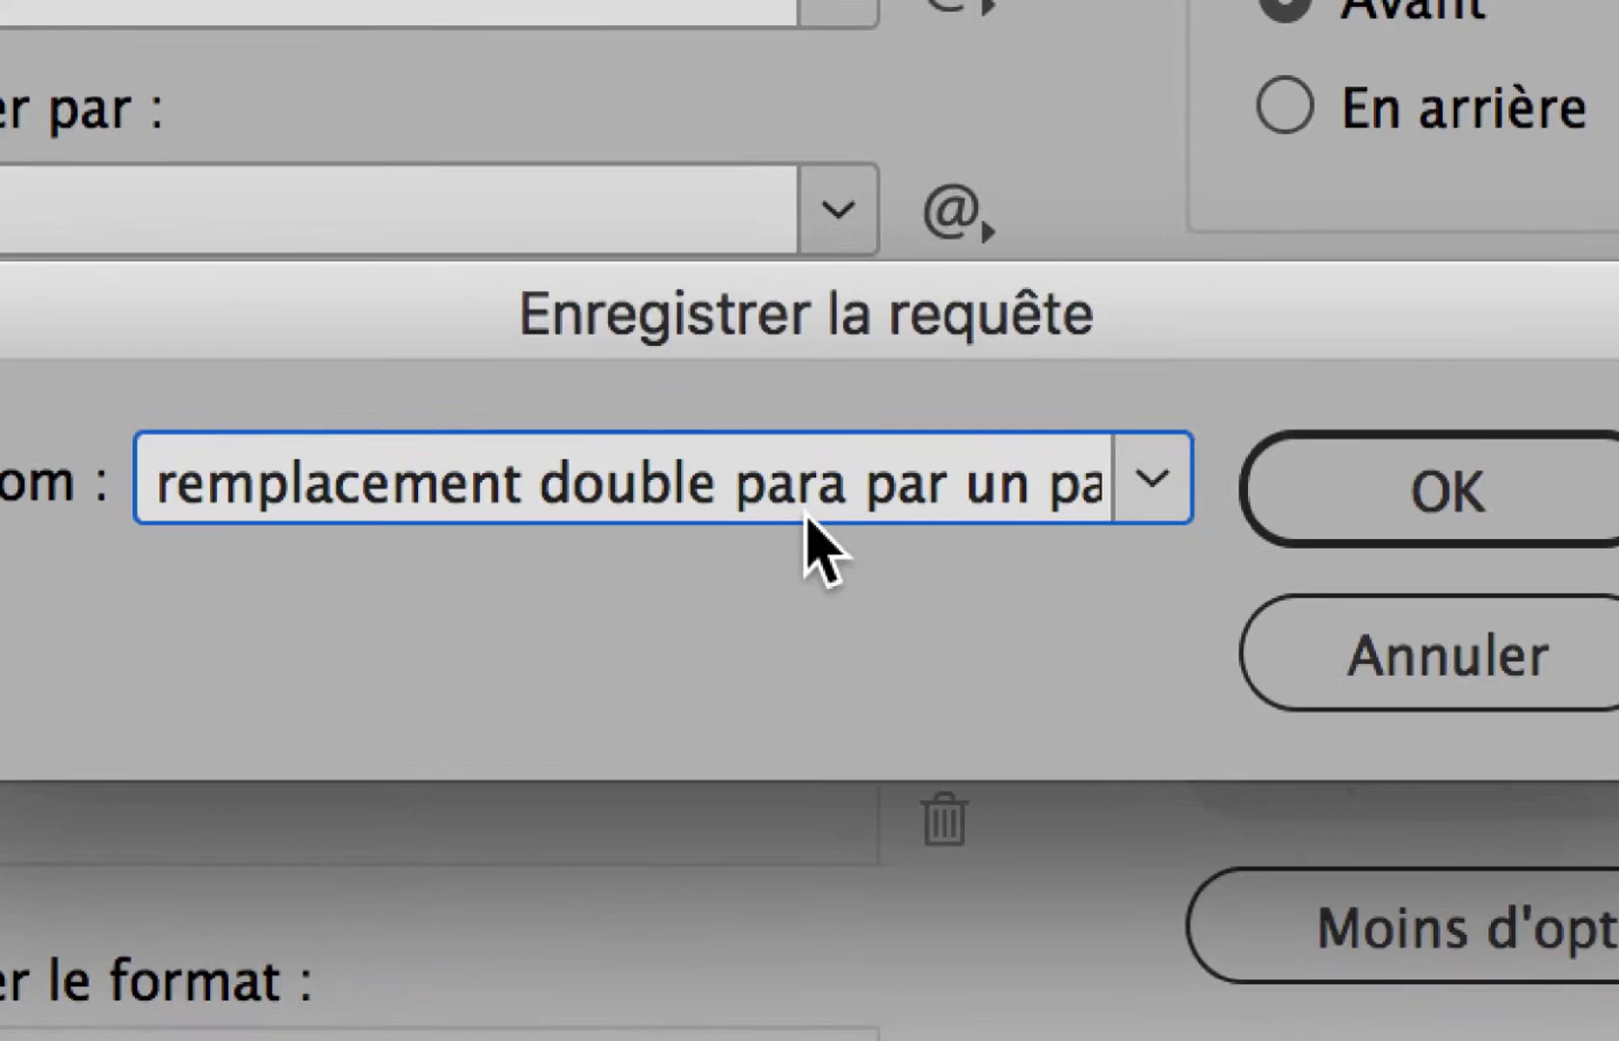
left_click(1611, 461)
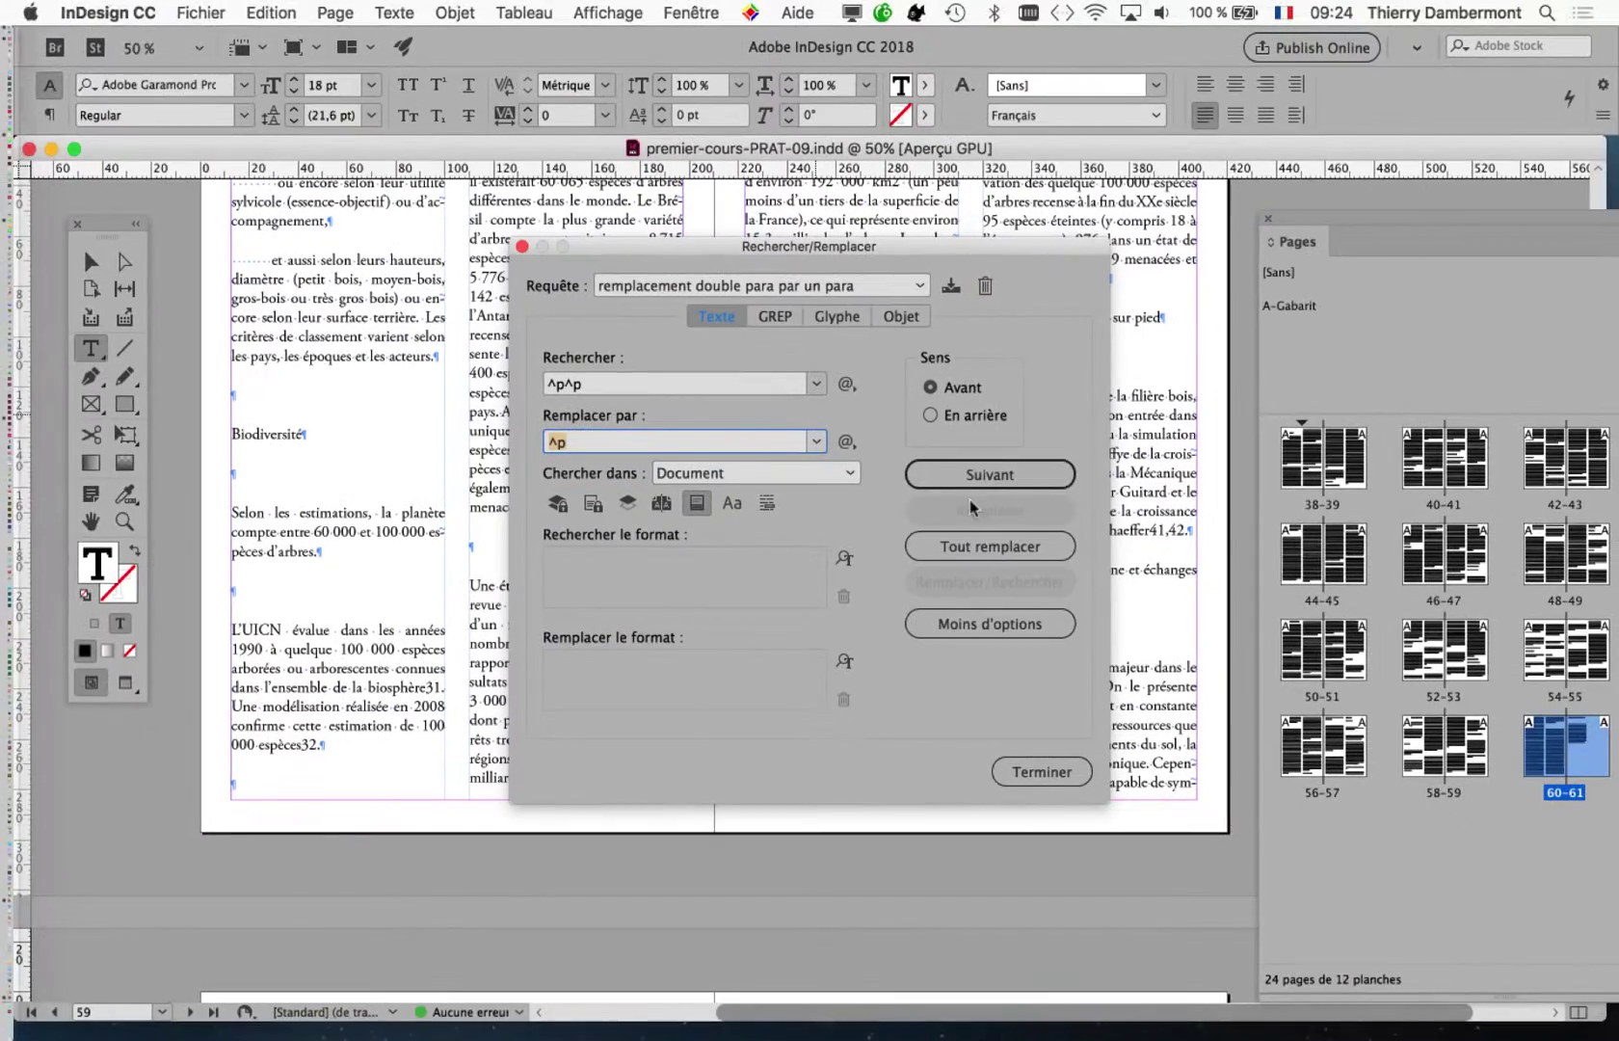
- Replace all double paragraph ends in the document with single ones and close Find/Change
left_click(1023, 554)
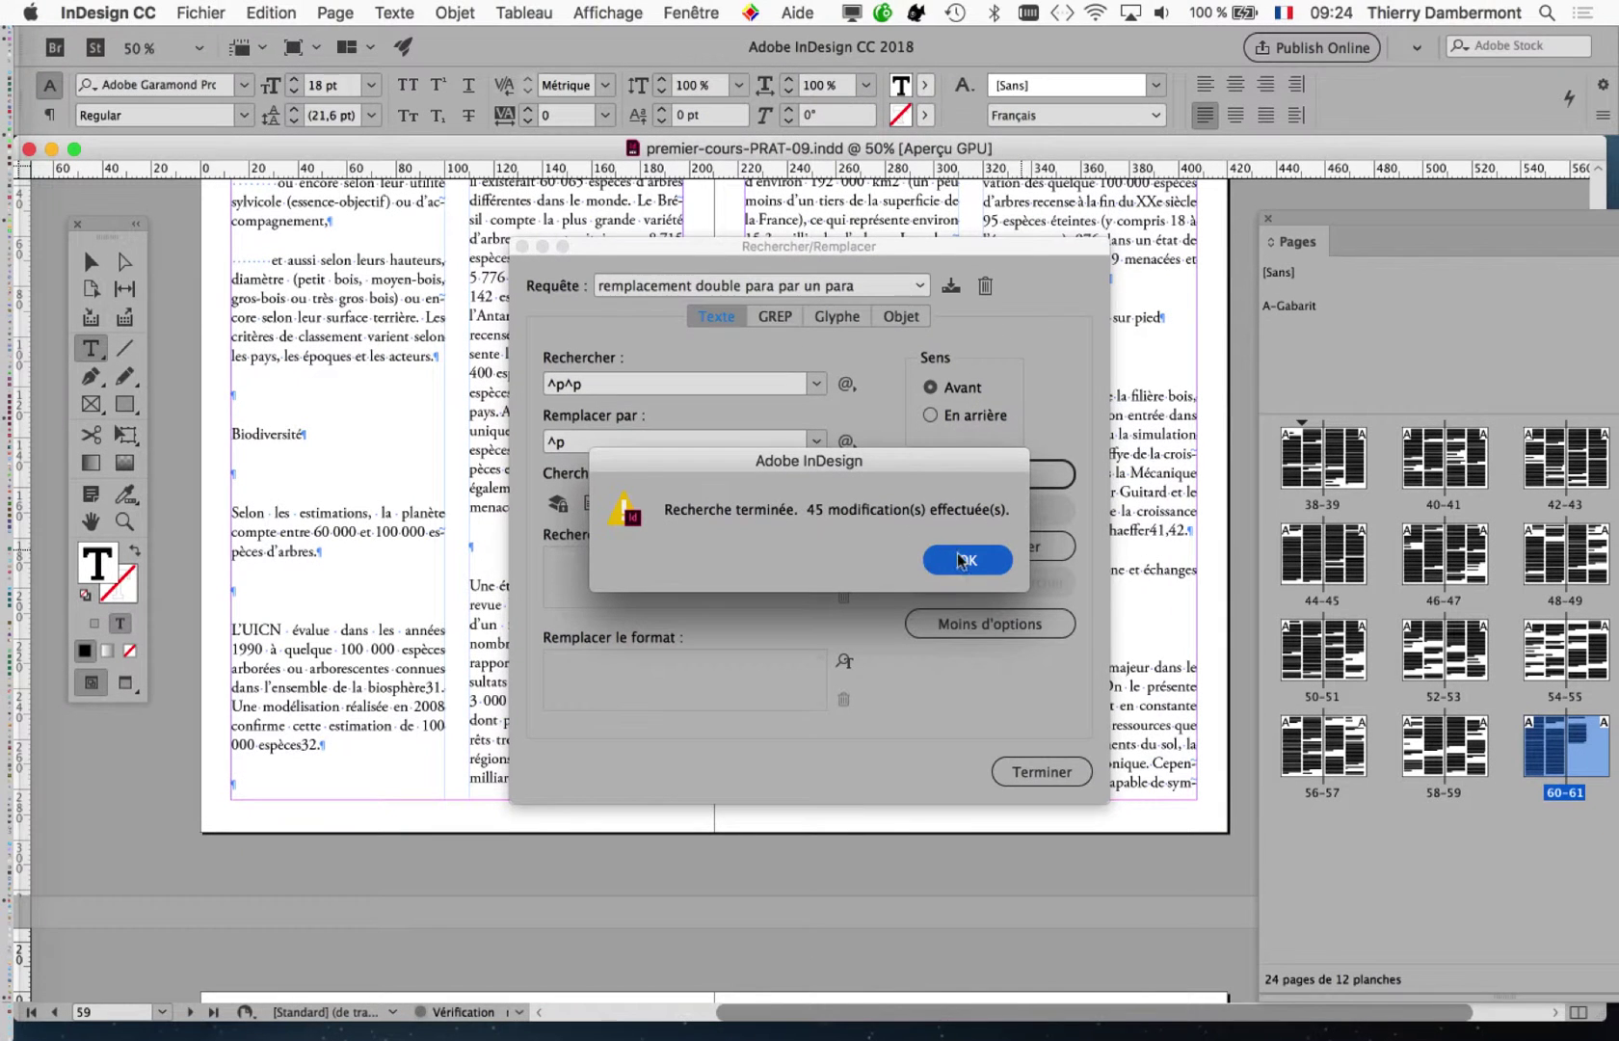
left_click(1060, 570)
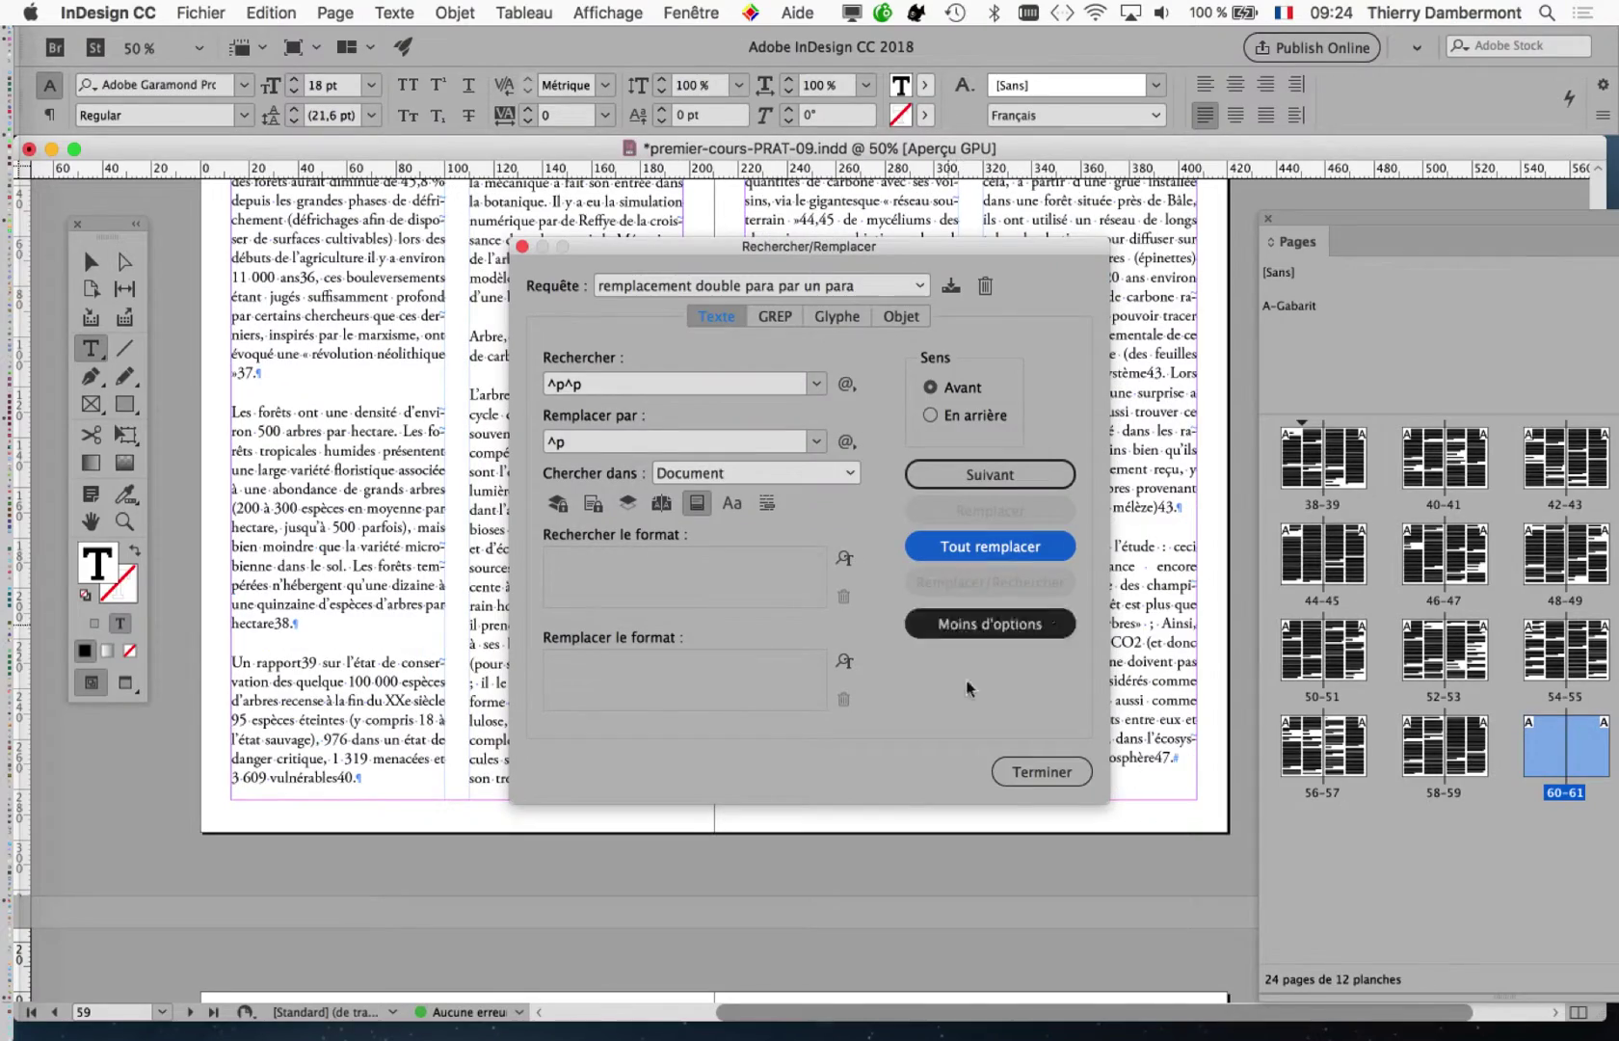
left_click(1026, 771)
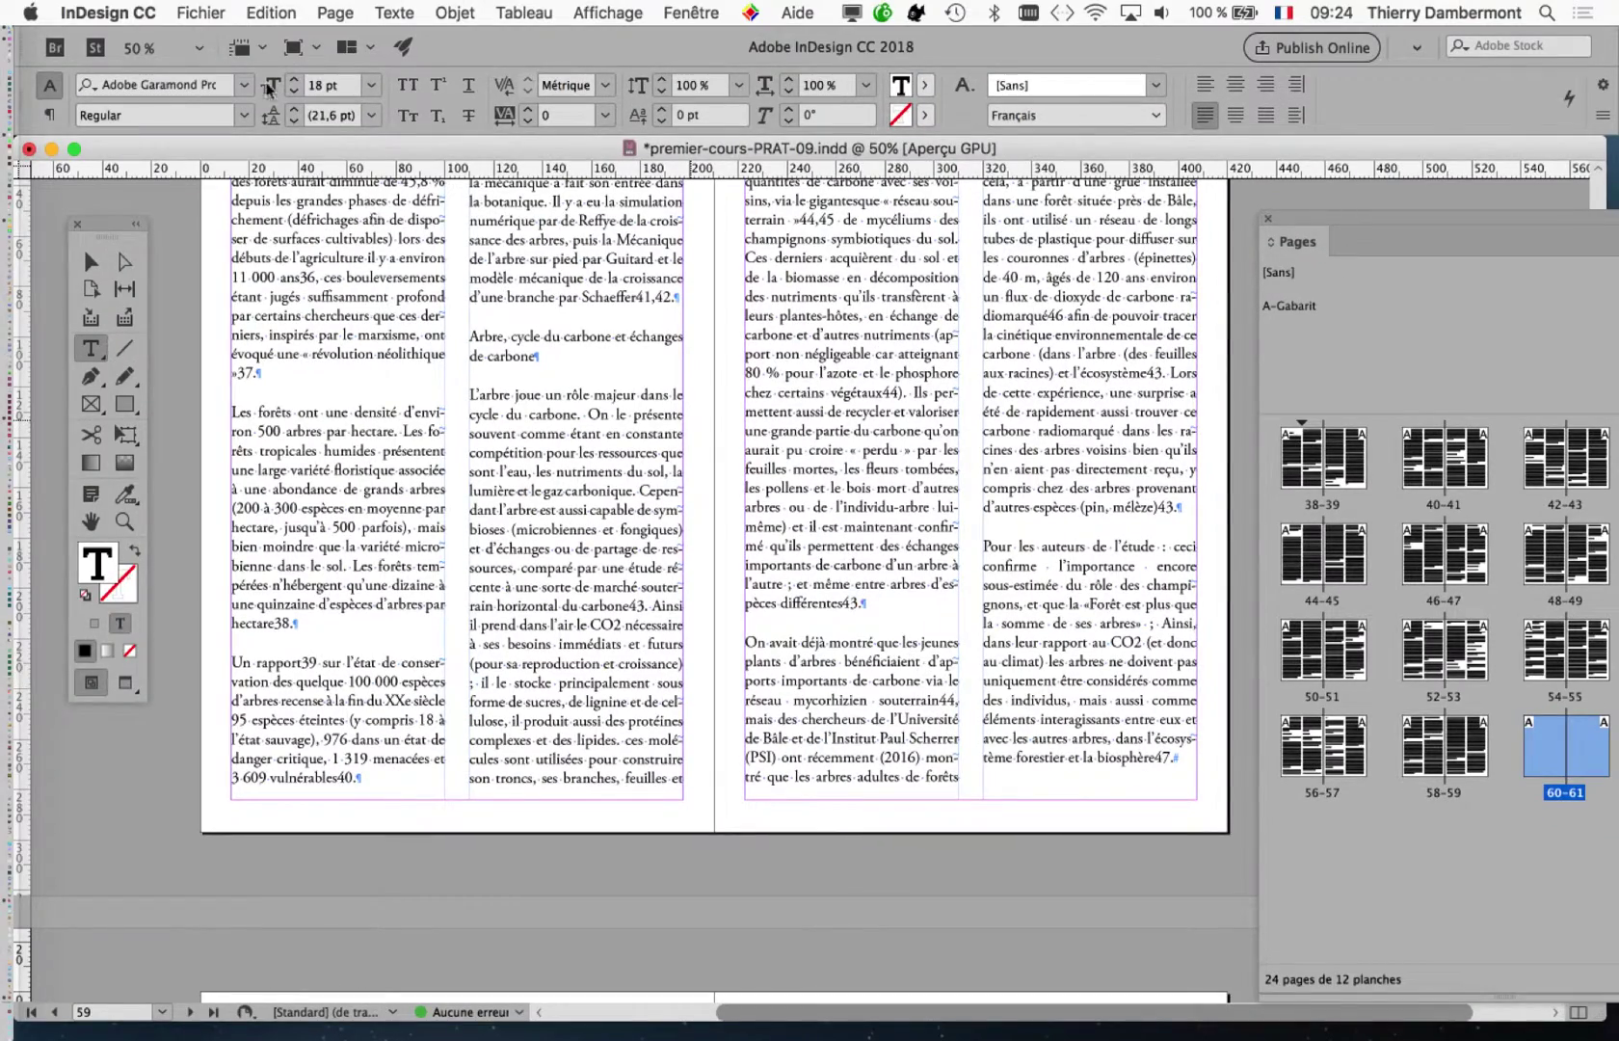
- Save the document as a new version named premier-cours-PRAT-10.indd in the same folder
left_click(150, 0)
left_click(262, 186)
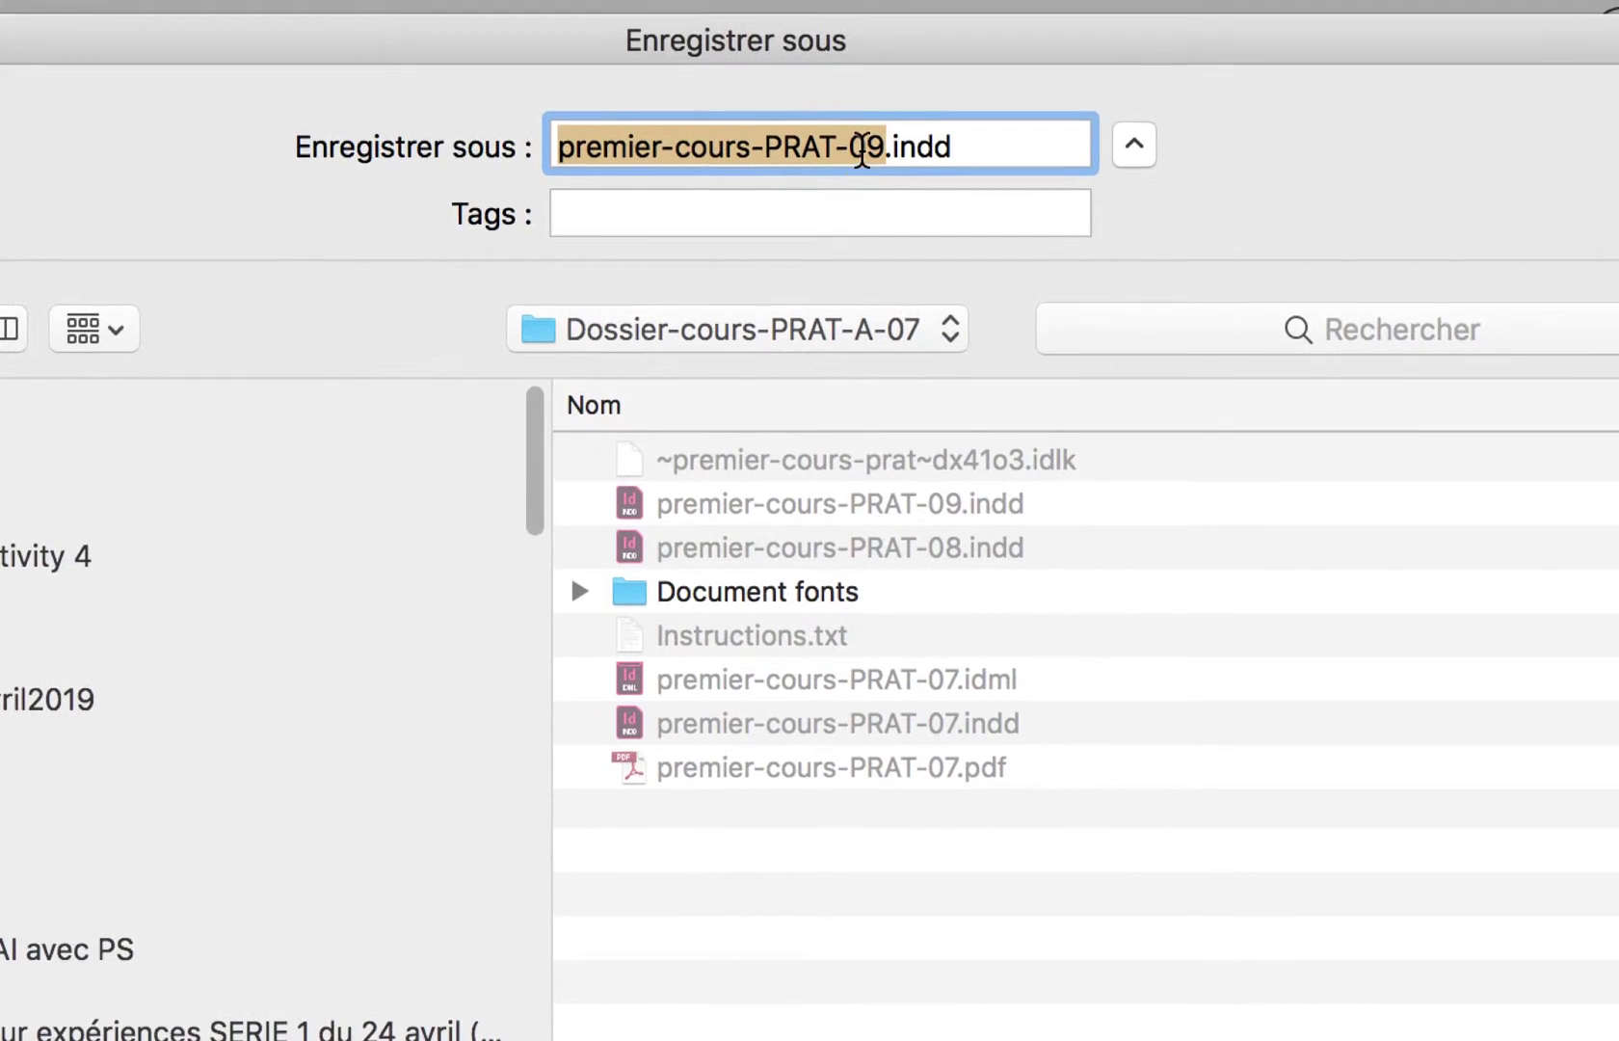
left_click(862, 152)
key("shift+Right")
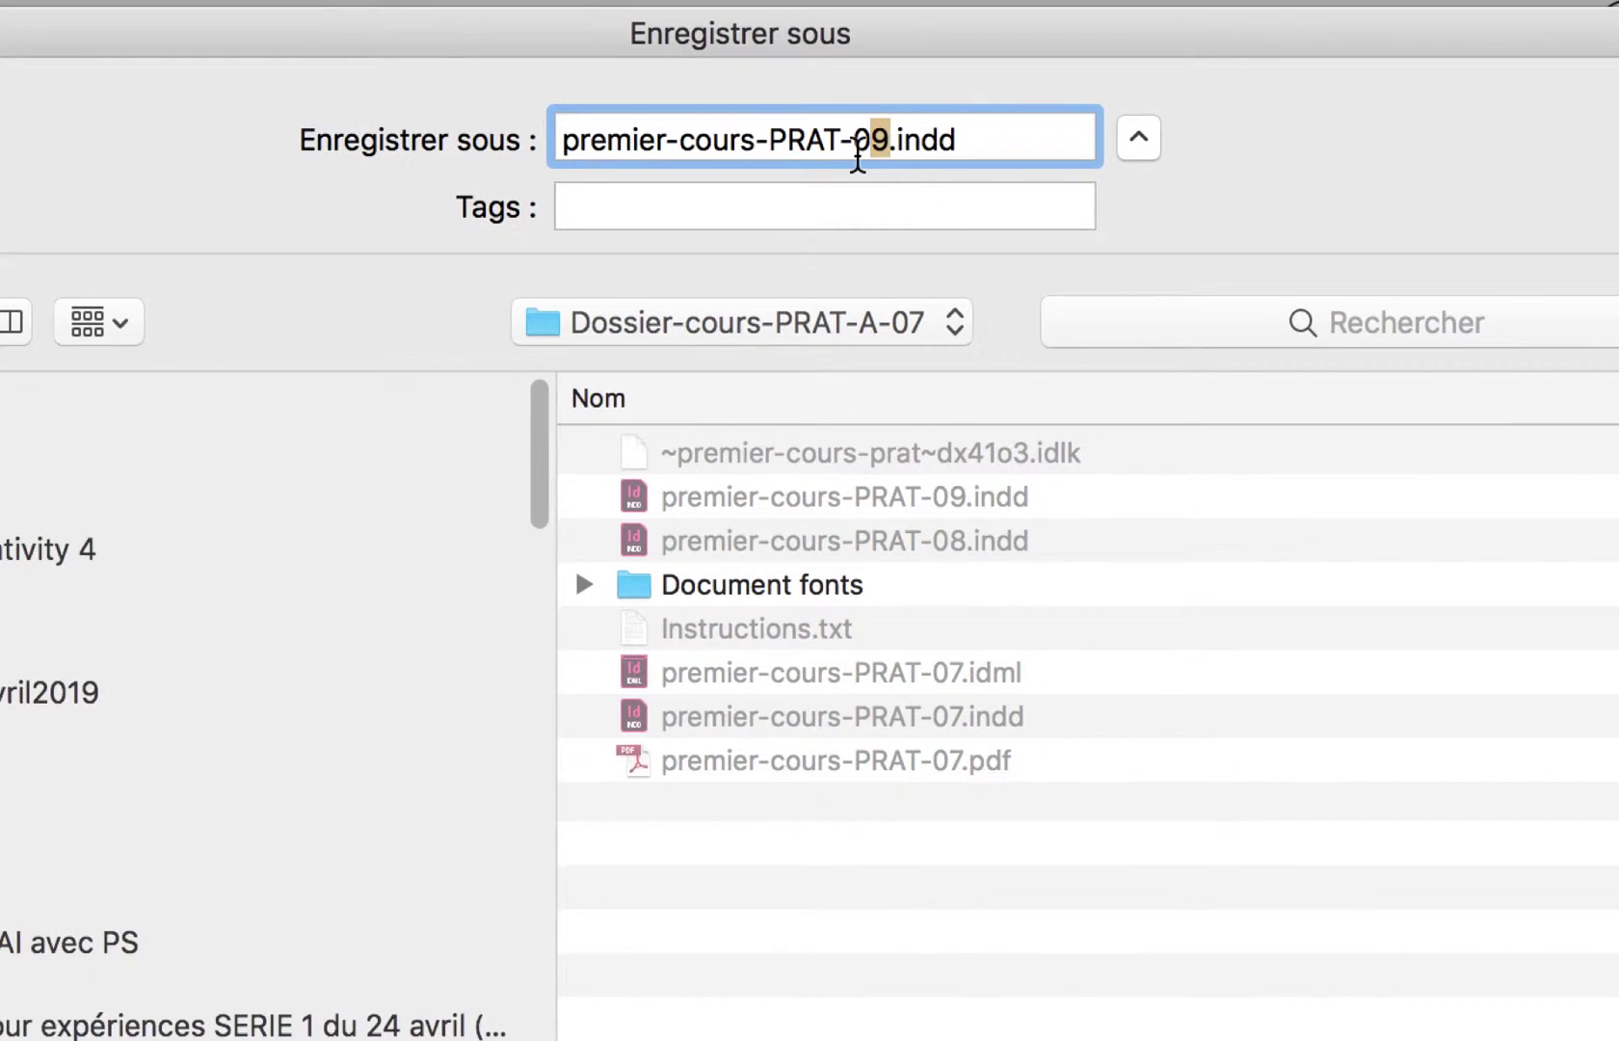
key("shift+Left")
type("10")
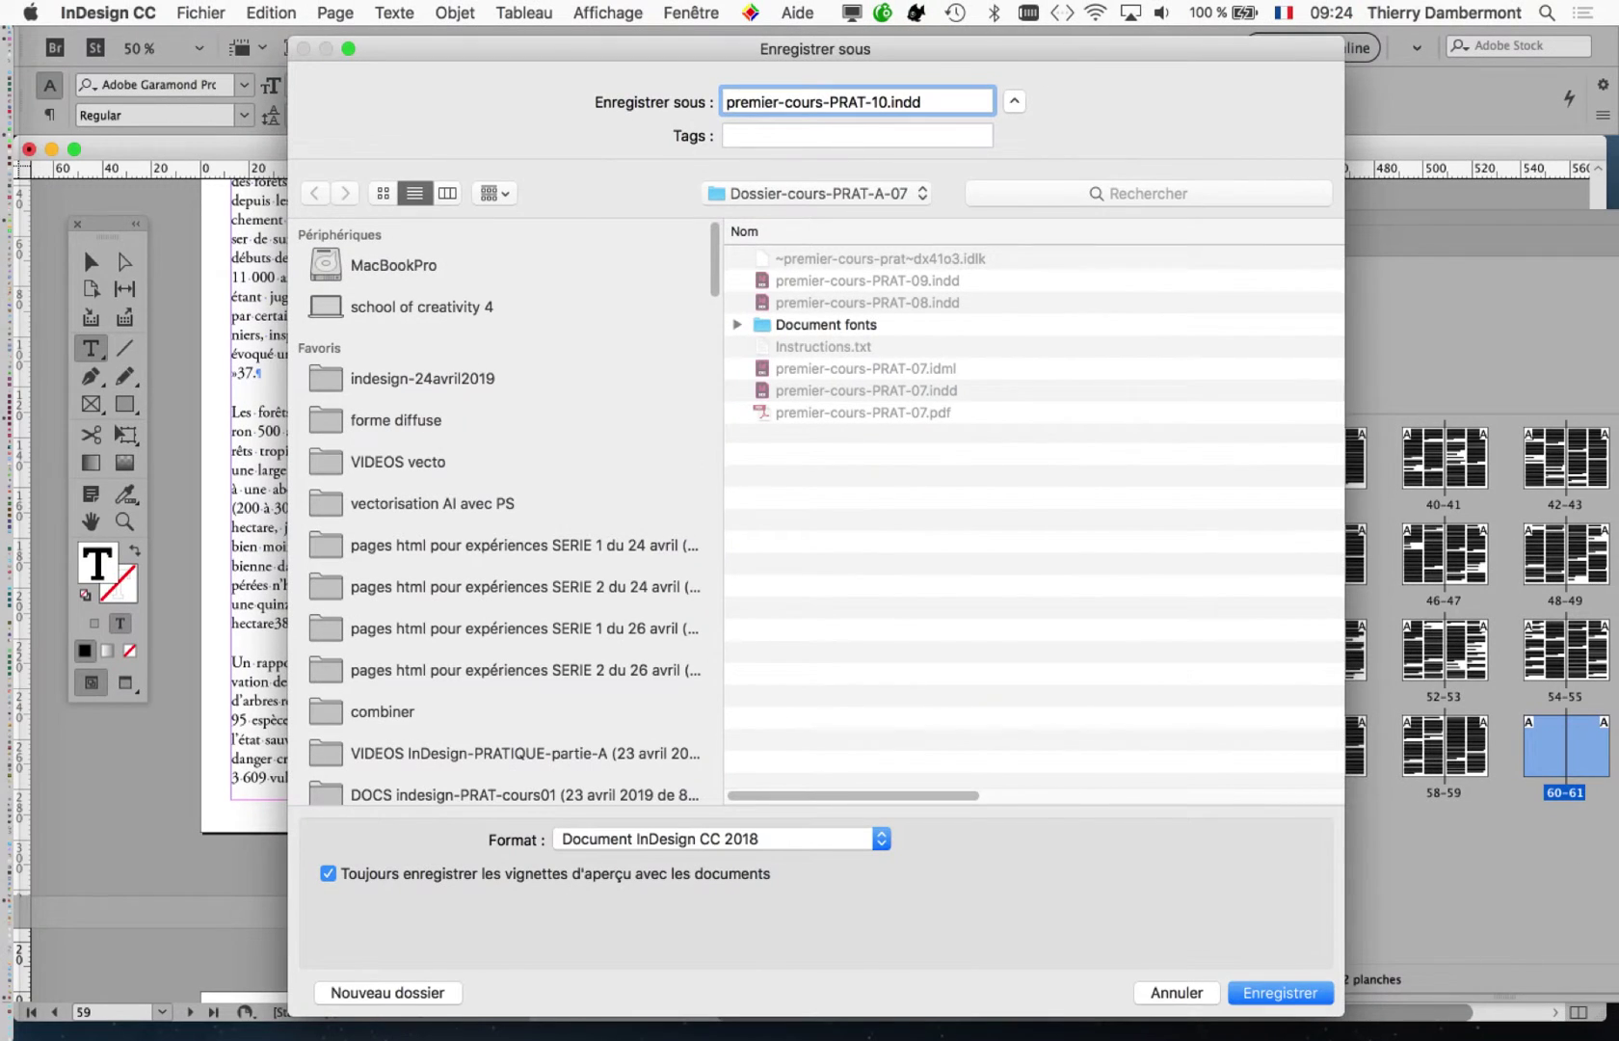
key("Return")
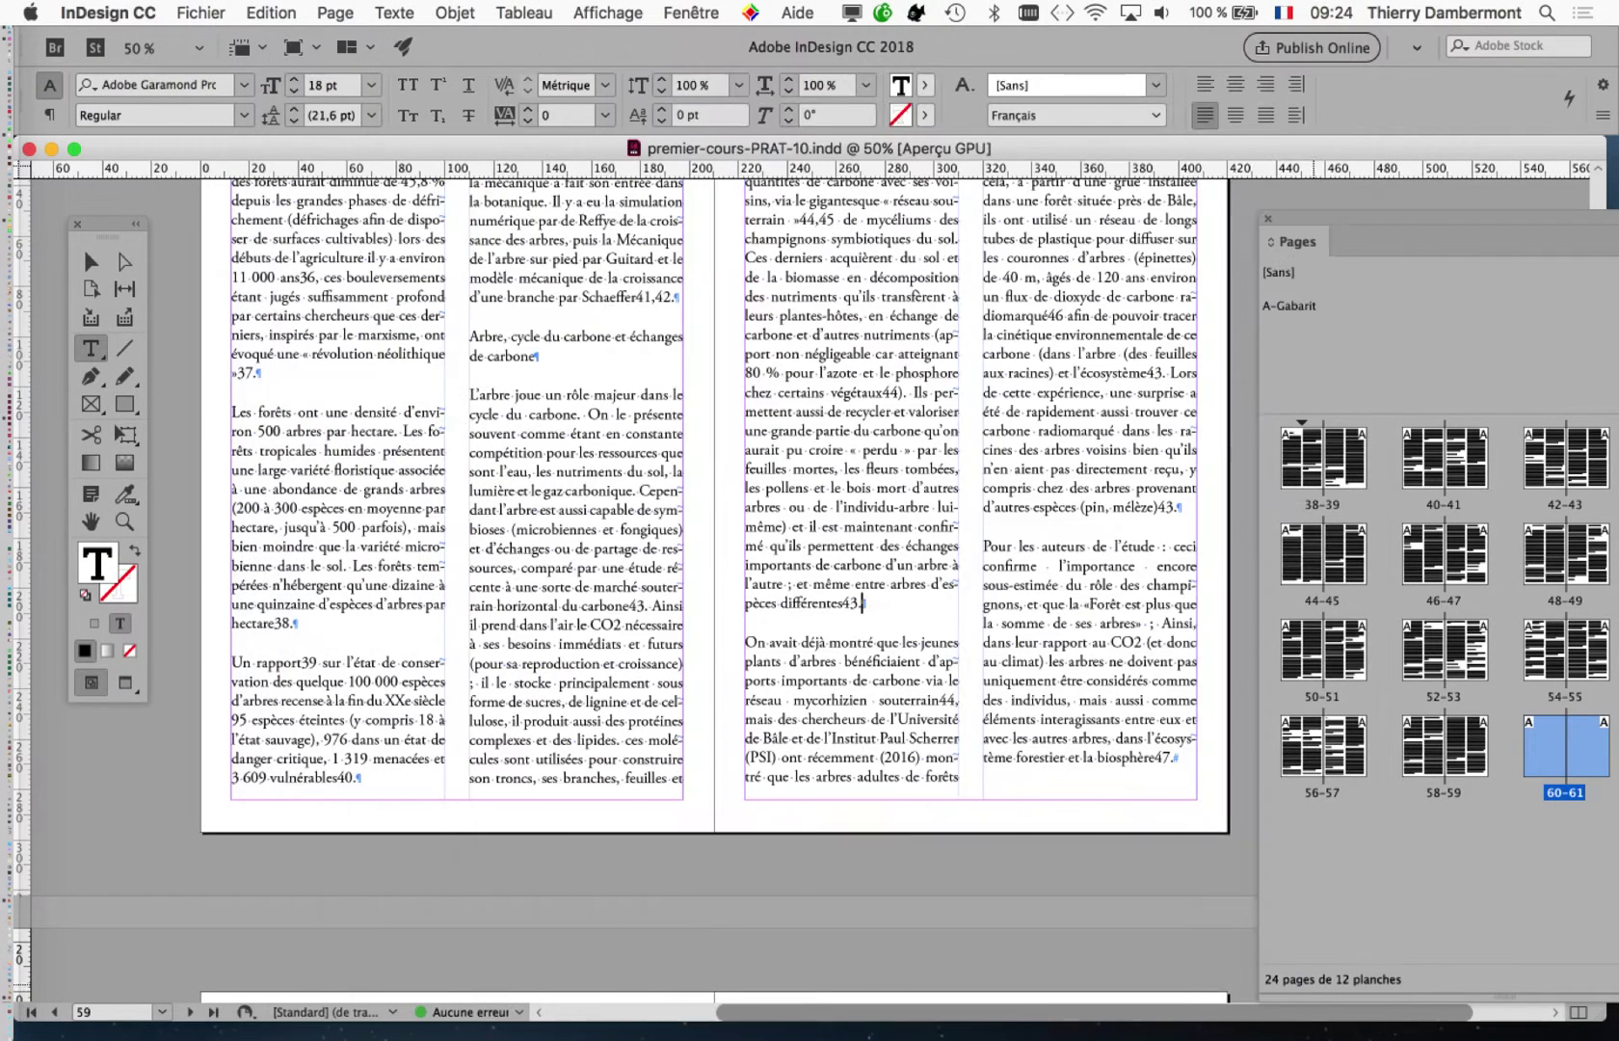
scroll(675, 501, "up", 2)
scroll(674, 501, "right", 1)
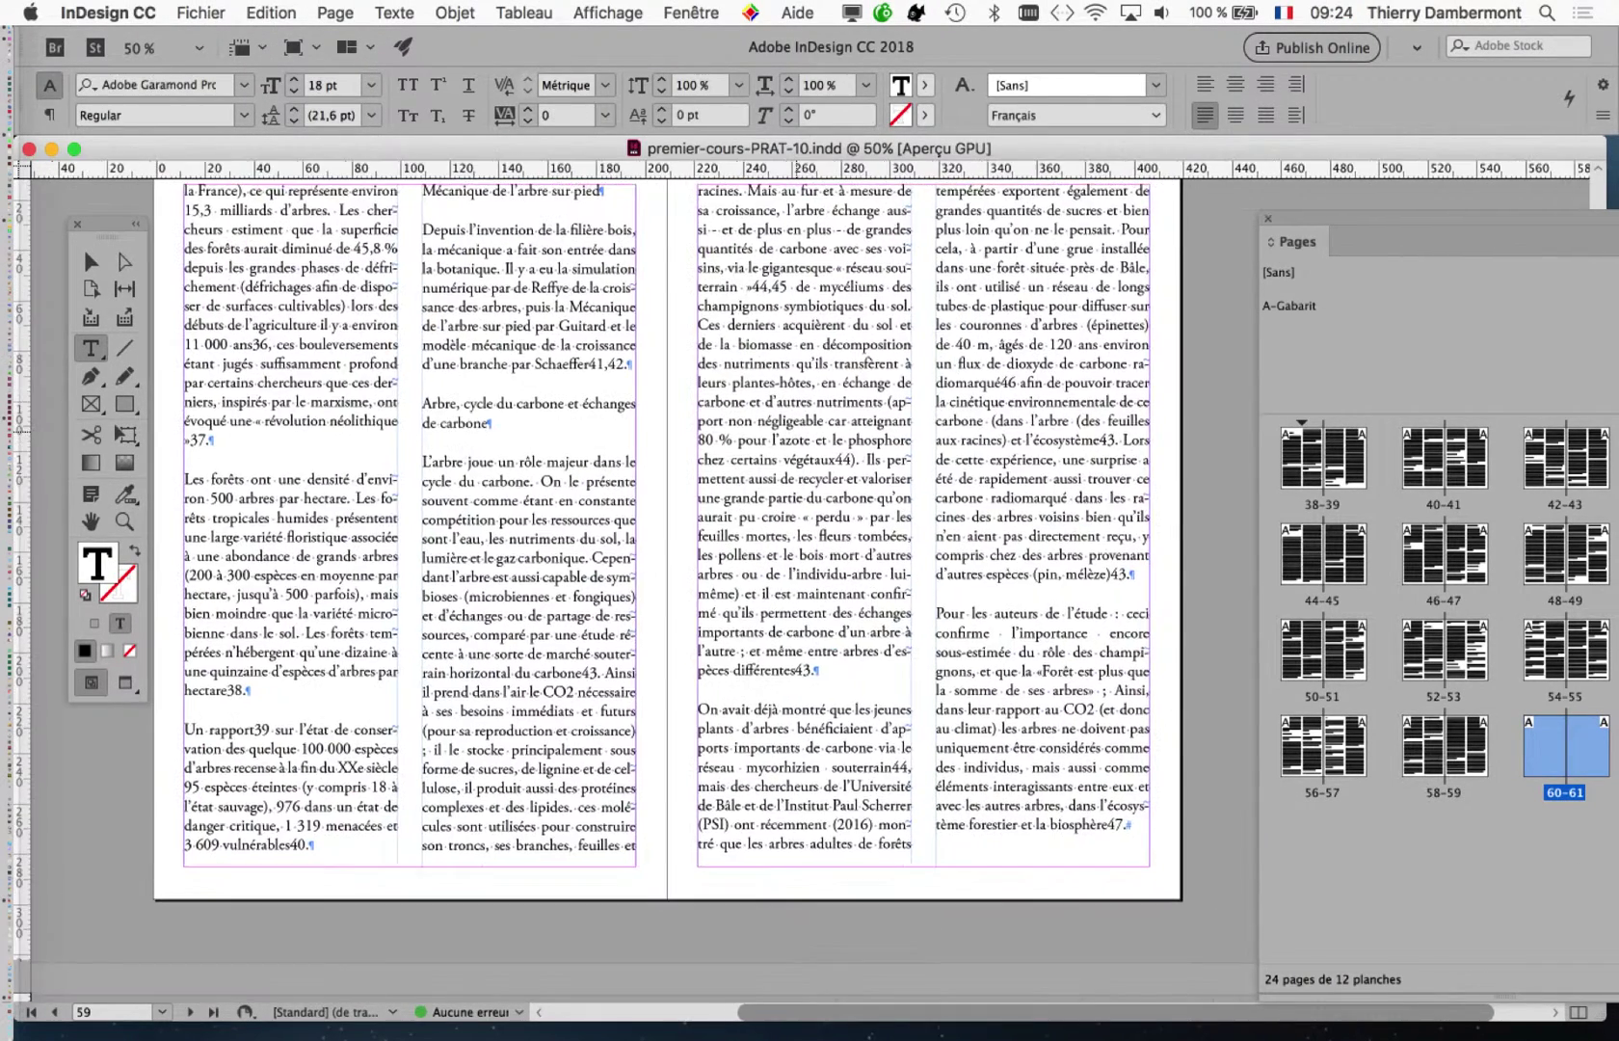